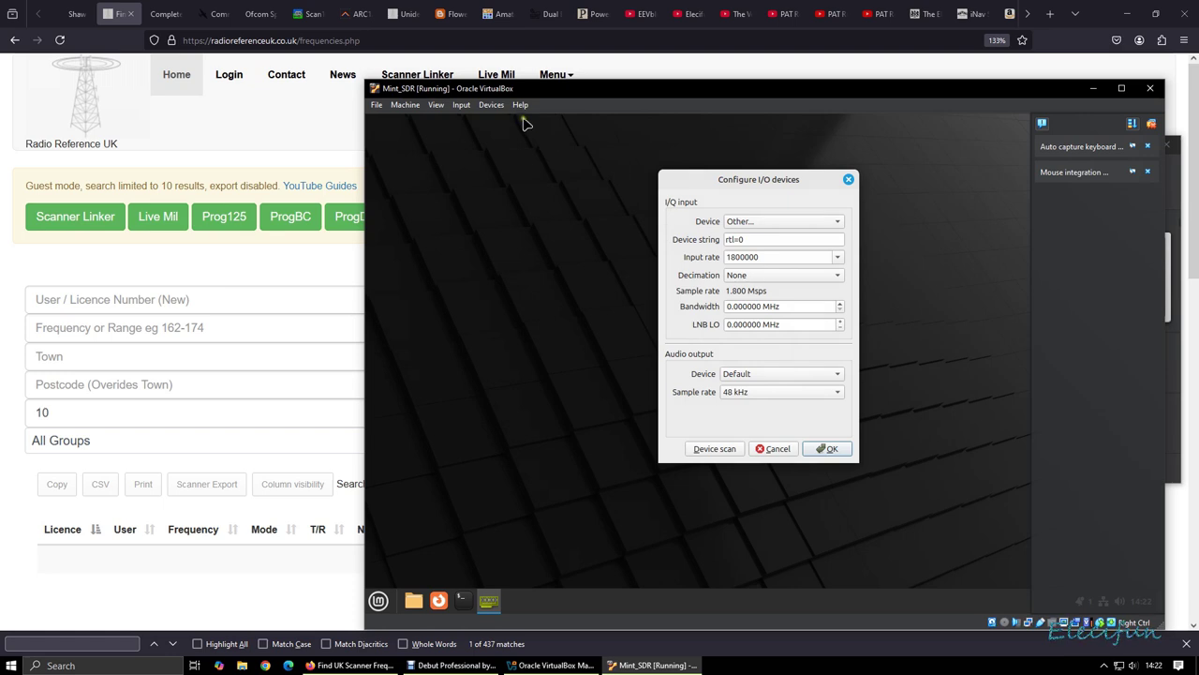
# Attach the Realtek RTL2838UHIDIR USB receiver to the virtual machine and rescan the I/O devices, accepting it as the I/Q input.
pyautogui.click(494, 106)
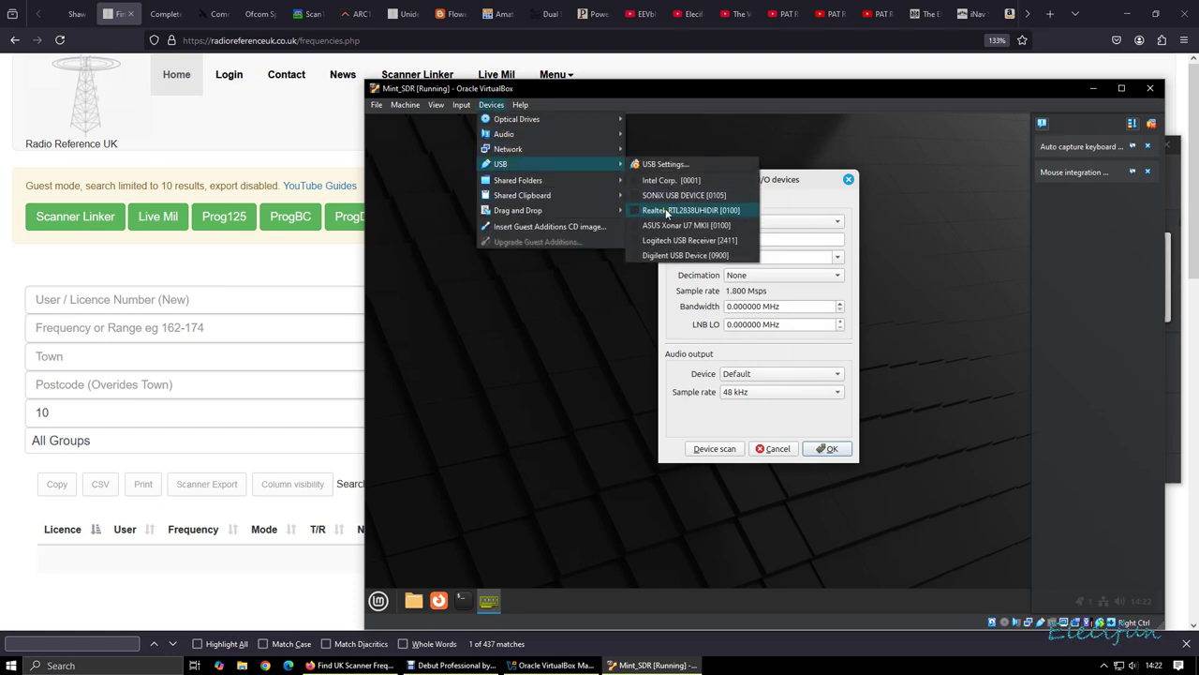
pyautogui.click(636, 210)
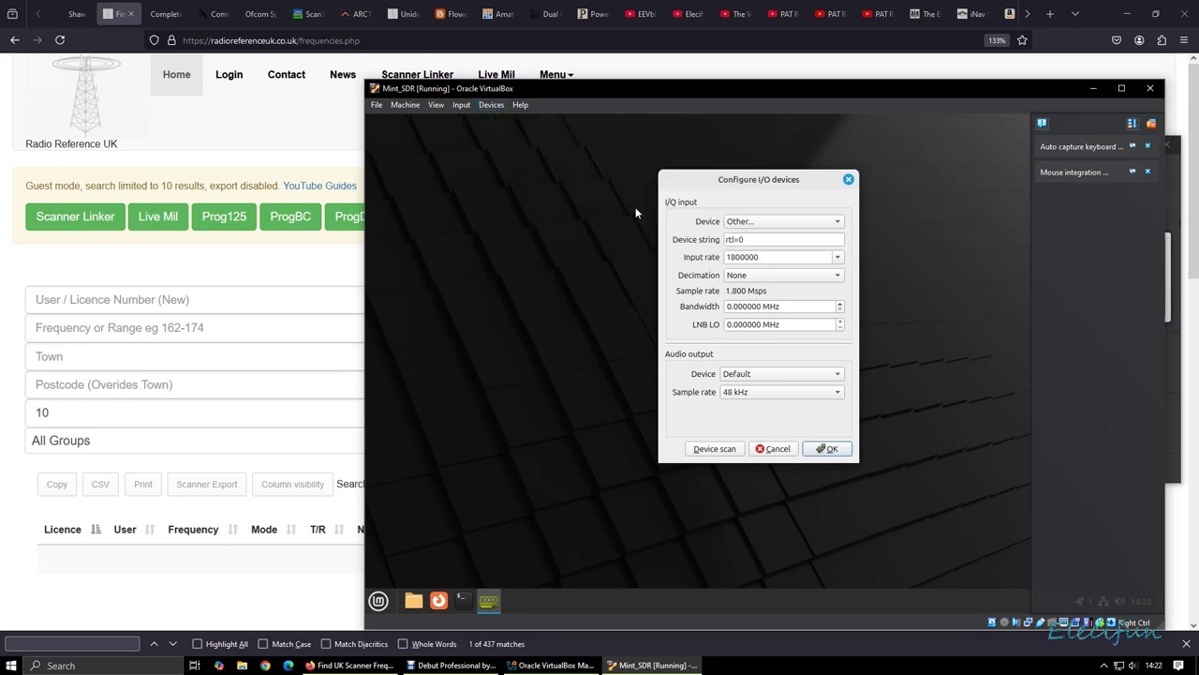
pyautogui.click(731, 454)
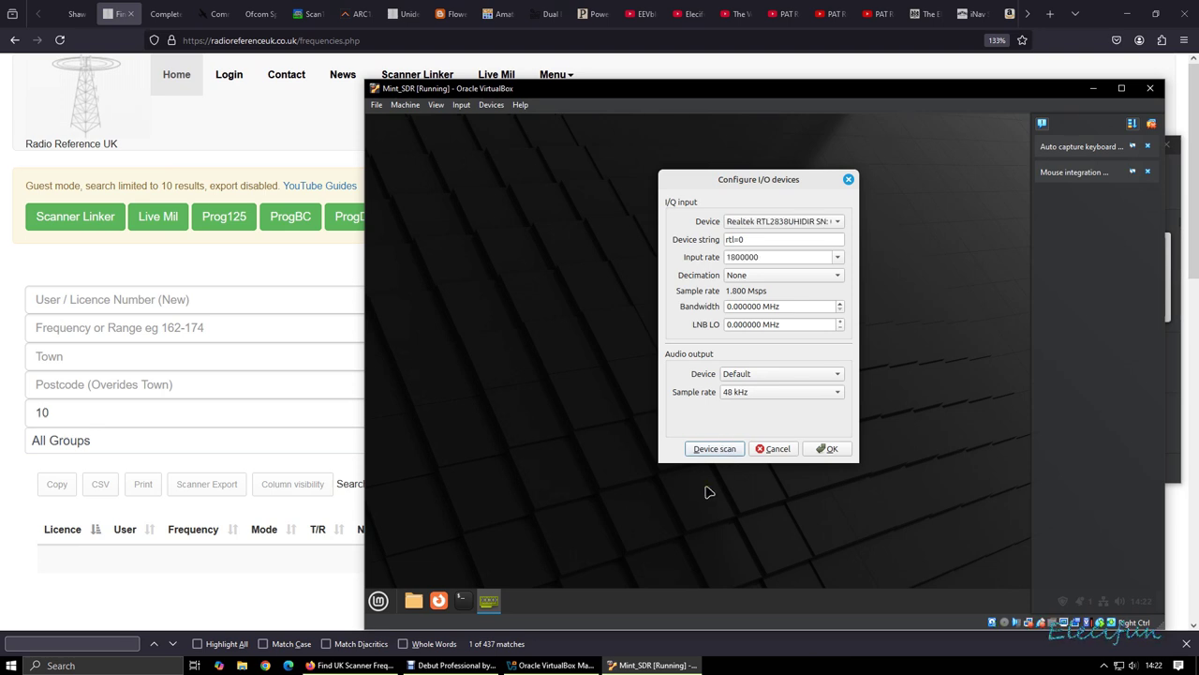
pyautogui.click(825, 450)
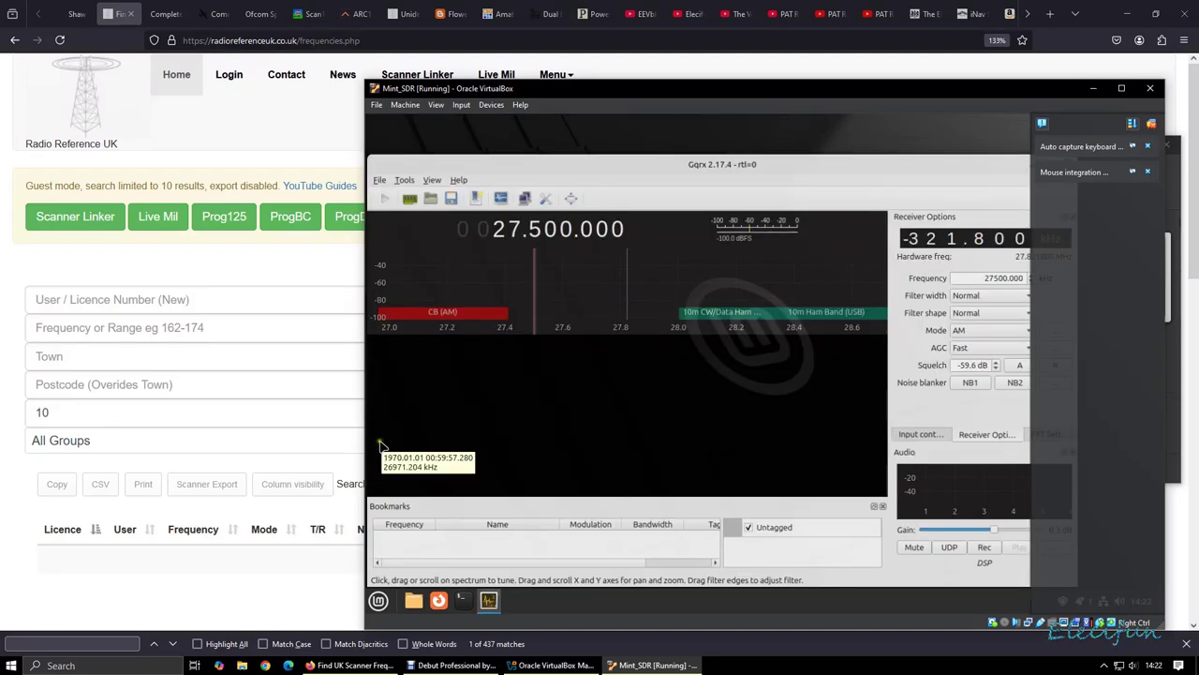
# Start air band reception at 127.500 MHz and retune to 127.9528 MHz on the spectrum.
pyautogui.click(483, 225)
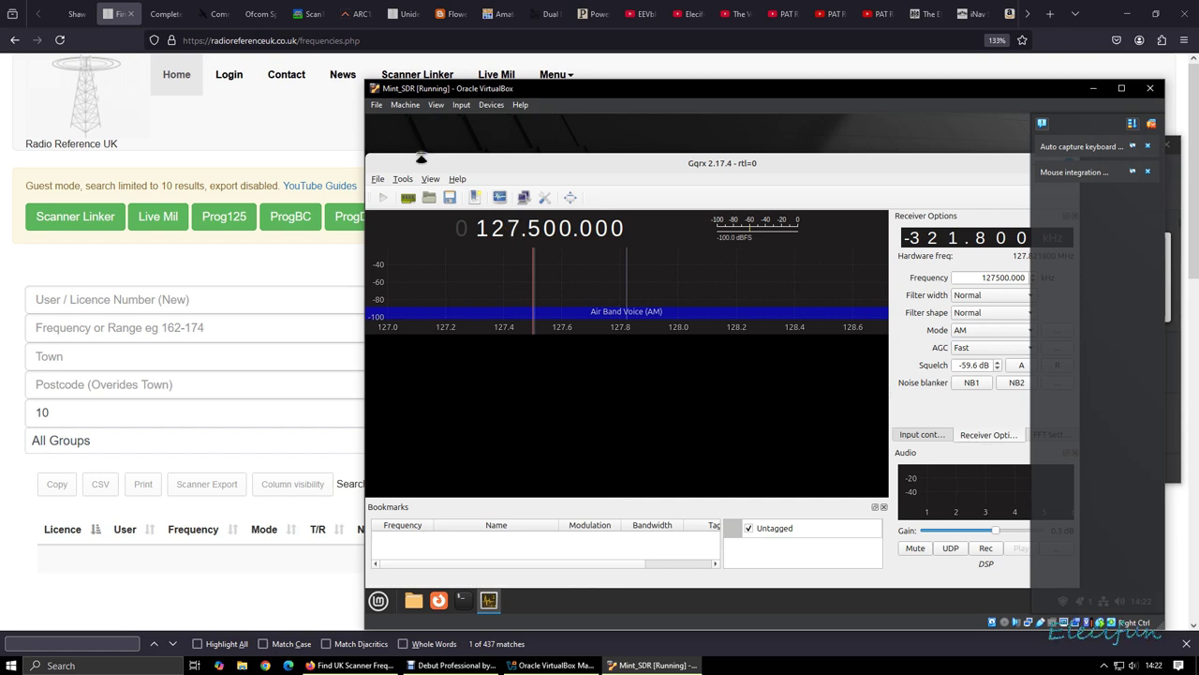
pyautogui.click(384, 199)
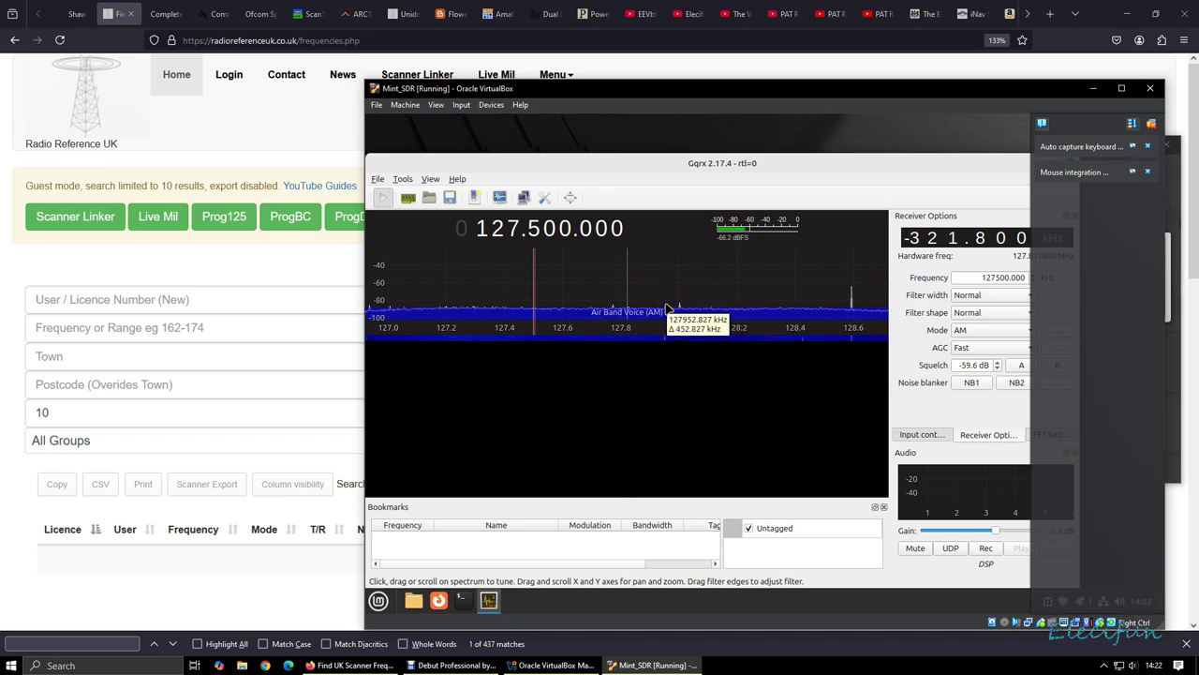
pyautogui.click(668, 309)
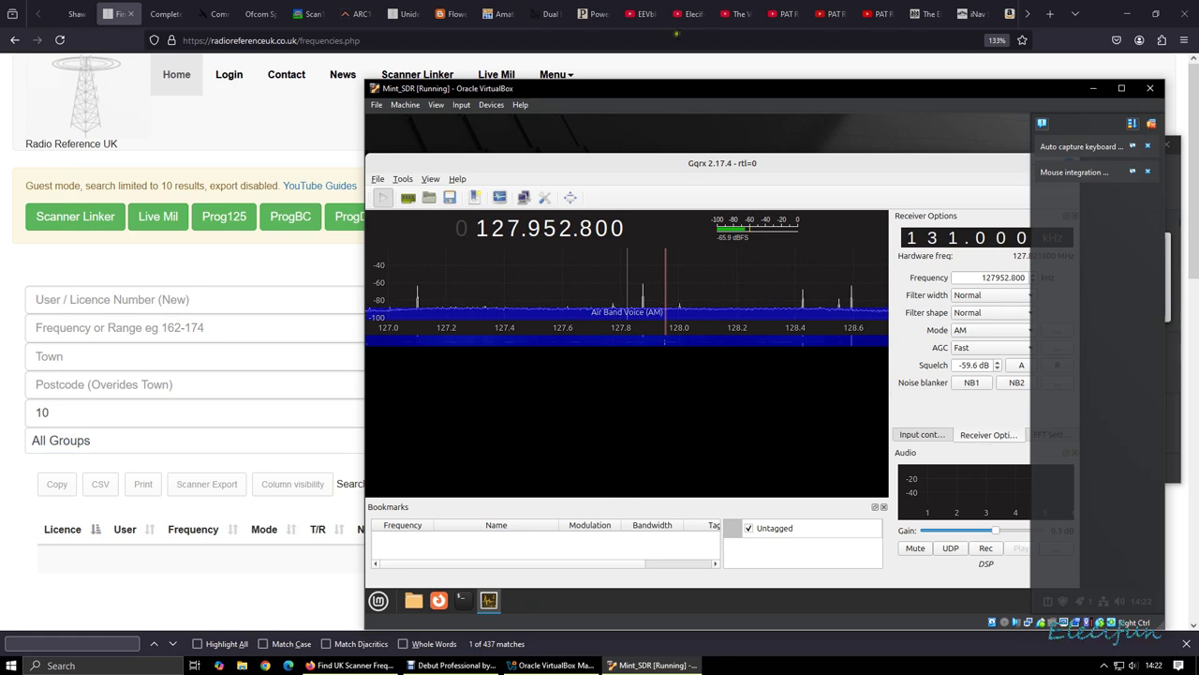
# Stop playback of the YouTube video in Firefox and close the browser window.
pyautogui.click(740, 14)
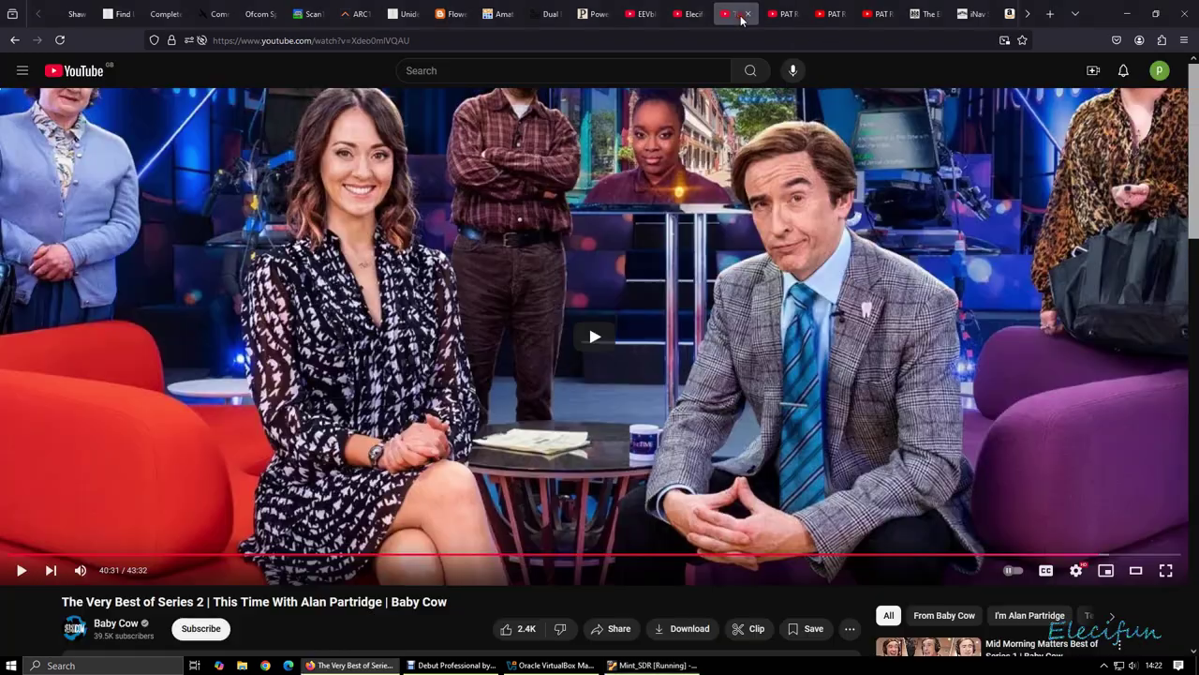
pyautogui.click(605, 346)
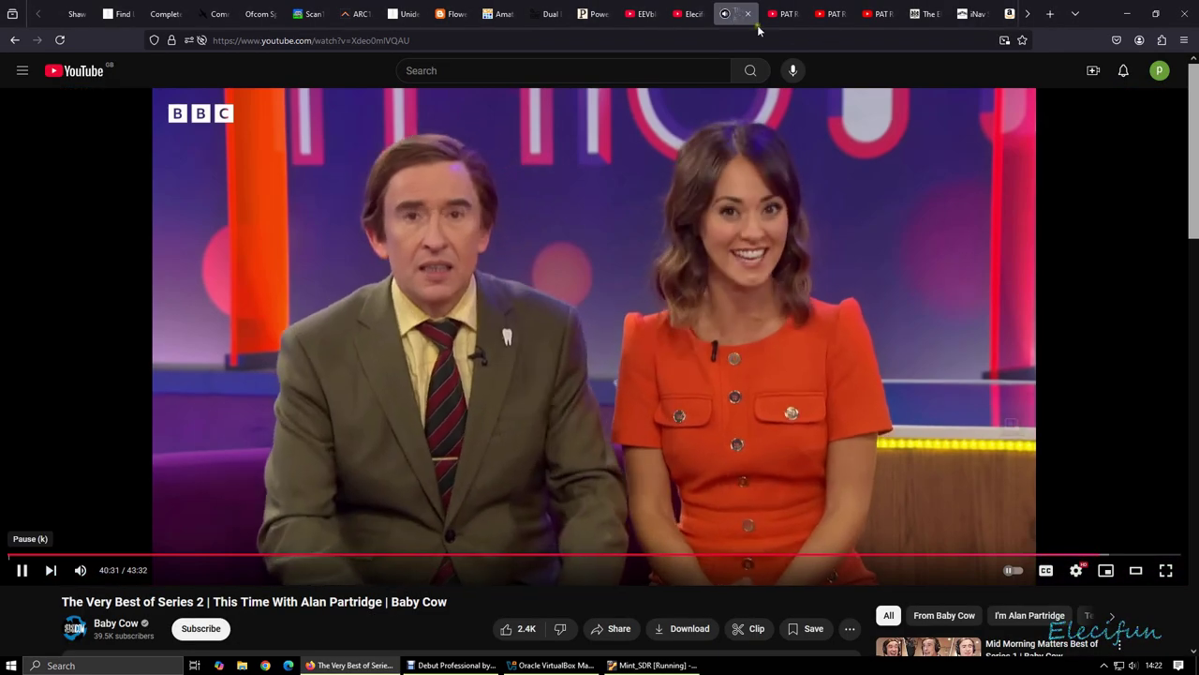
pyautogui.press('space')
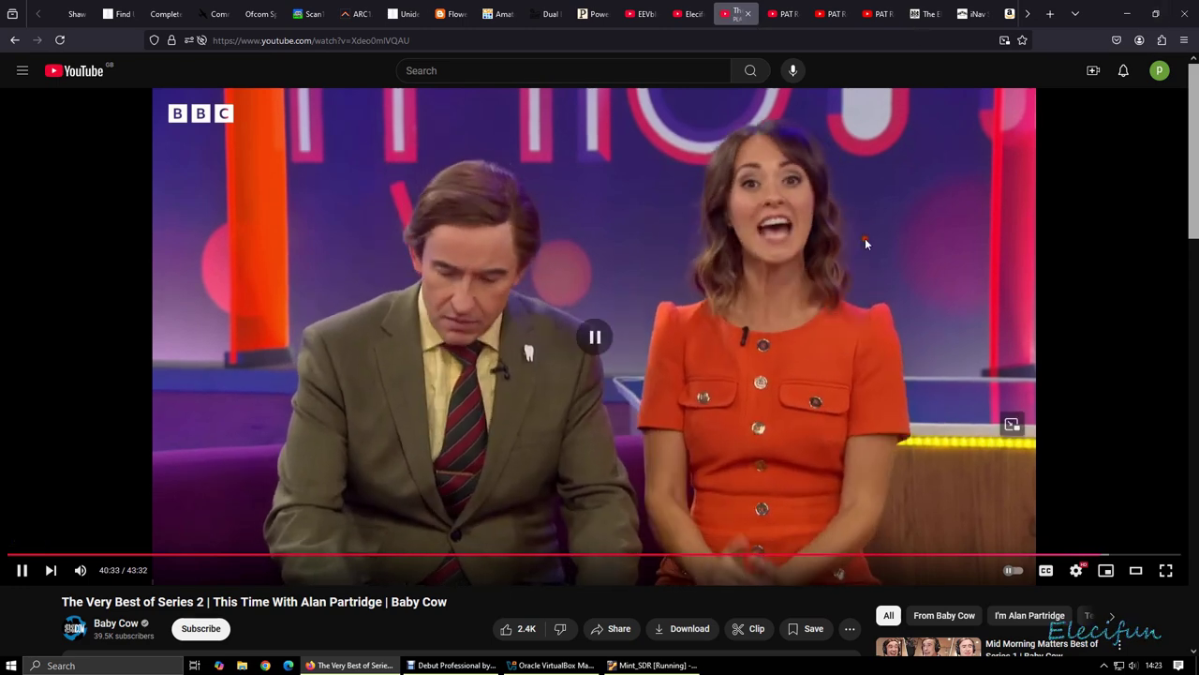
pyautogui.click(1183, 19)
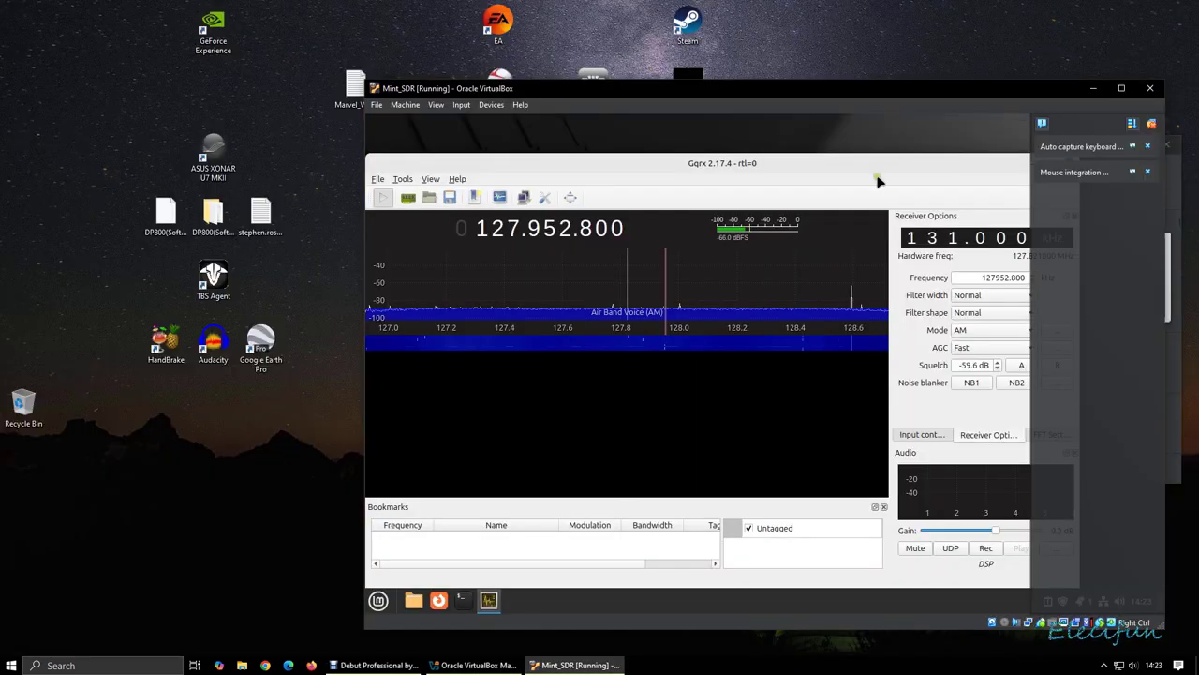
# Tune the receiver to the signal at 128.5908 MHz and hide the virtual machine's notifications.
pyautogui.click(852, 306)
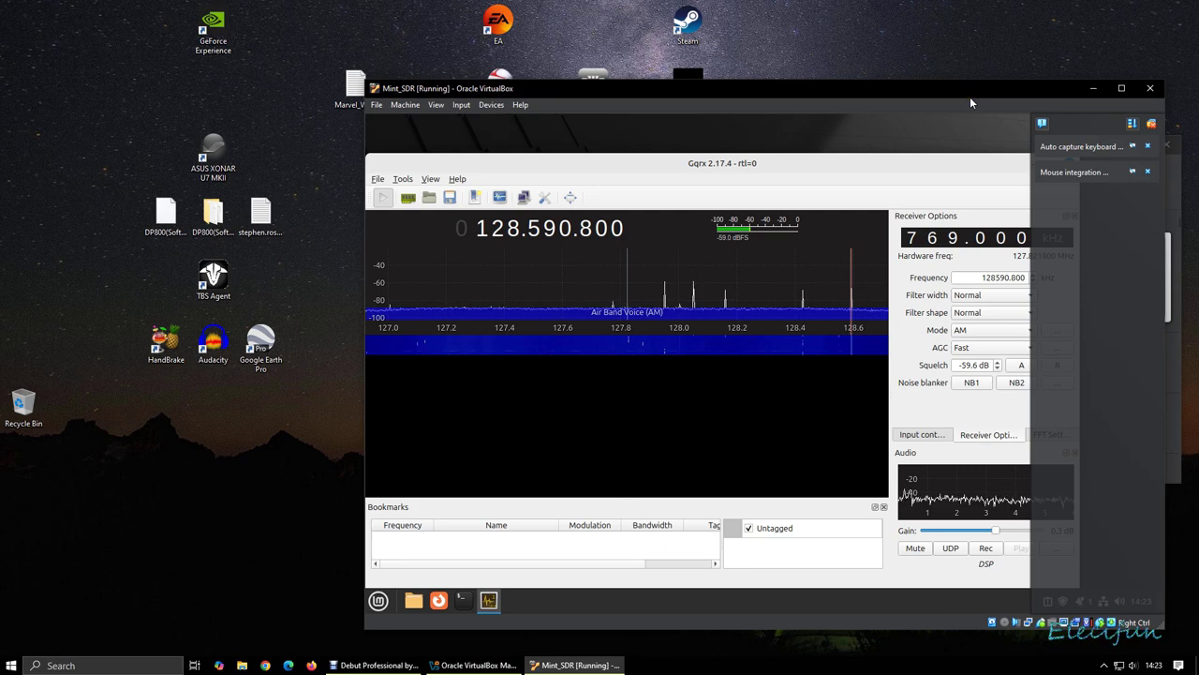
pyautogui.moveTo(970, 97); pyautogui.dragTo(744, 62)
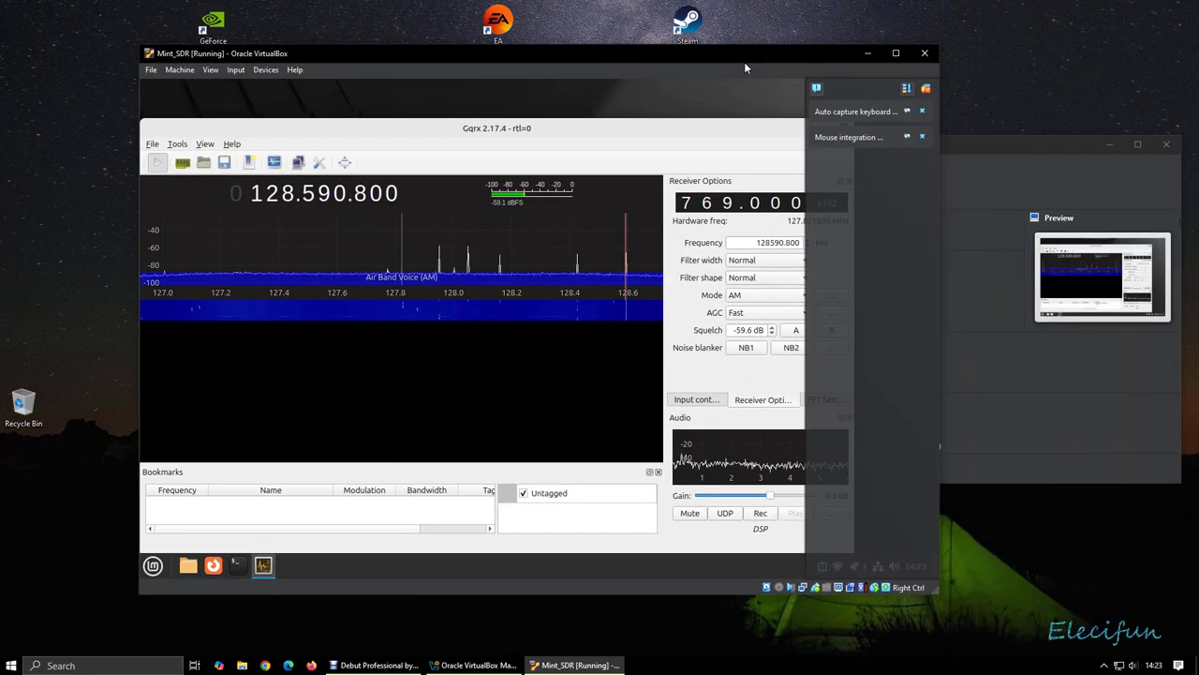
pyautogui.click(816, 89)
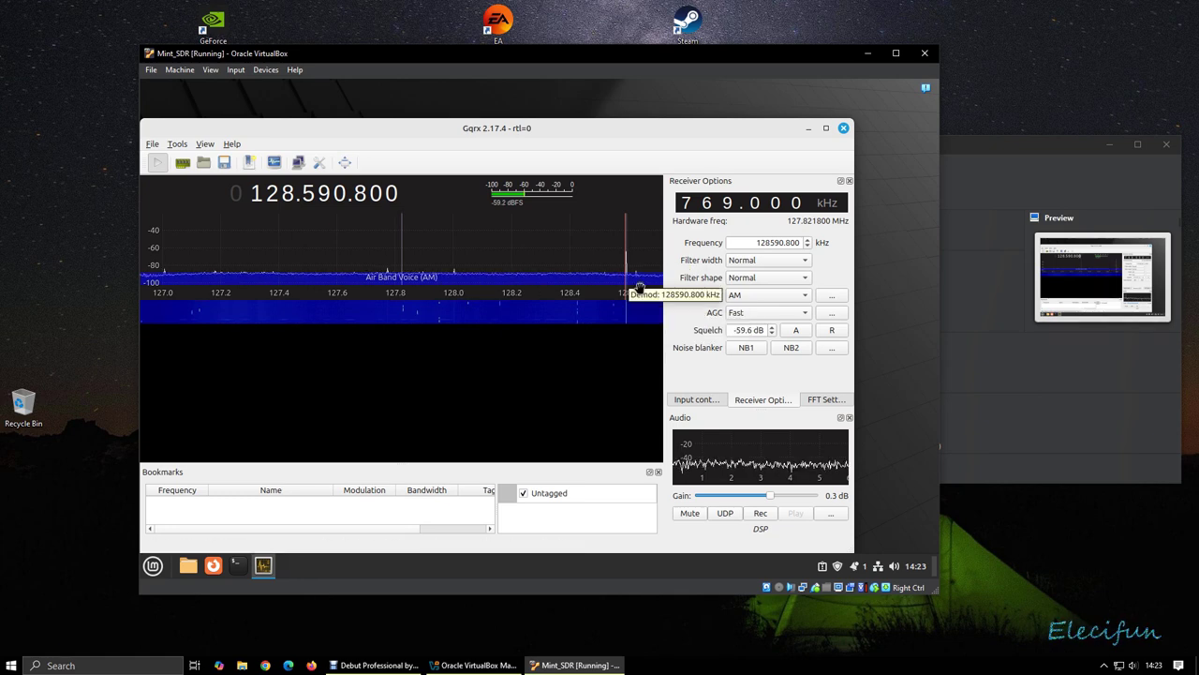
# Tune to the signal near 128.05 MHz and fine-tune the receiver to 128.0512 MHz on the magnified spectrum.
pyautogui.click(470, 272)
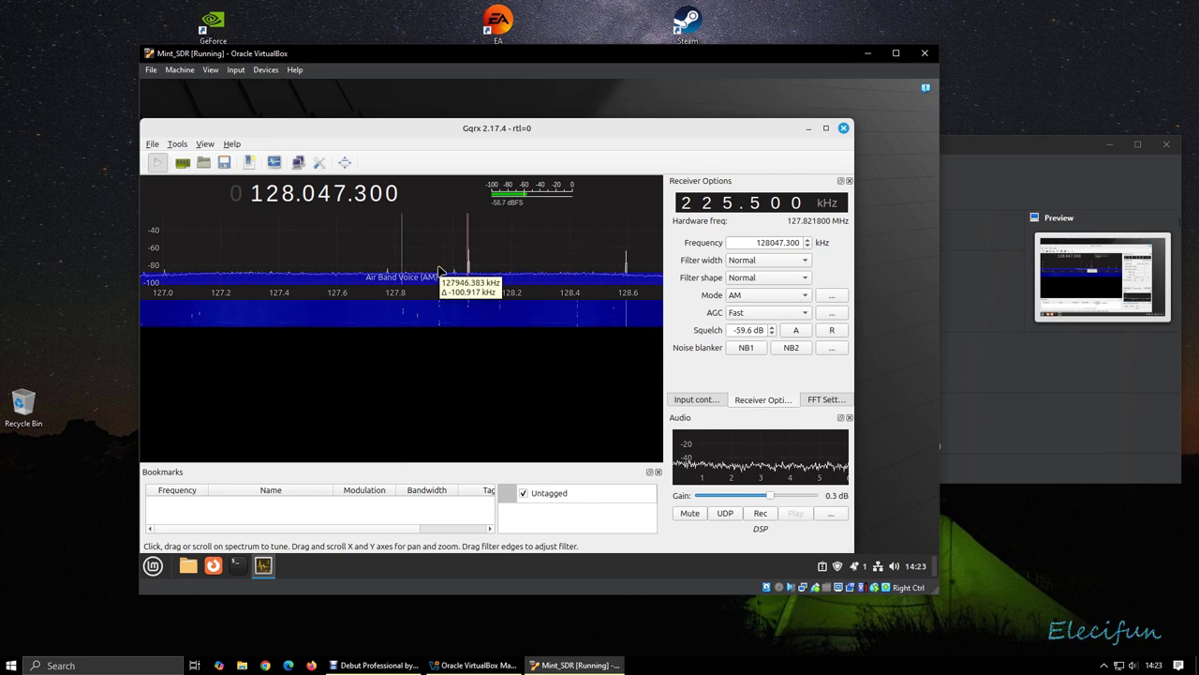
pyautogui.scroll(5, 499, 296)
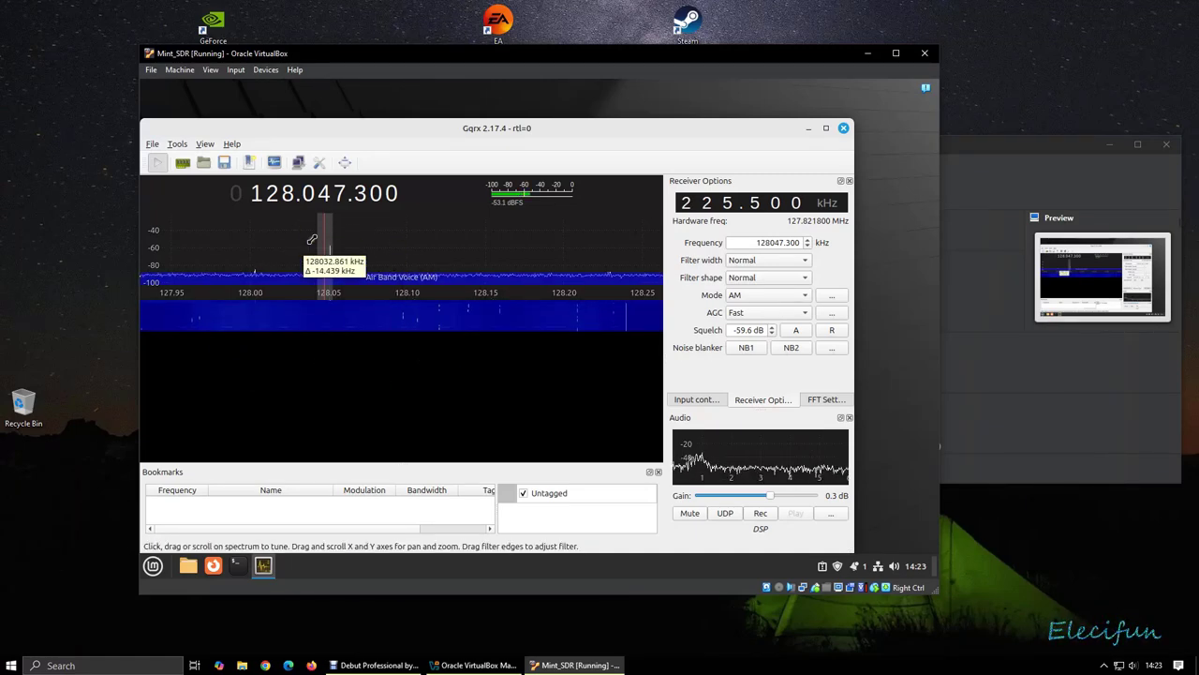
pyautogui.moveTo(328, 232); pyautogui.dragTo(333, 215)
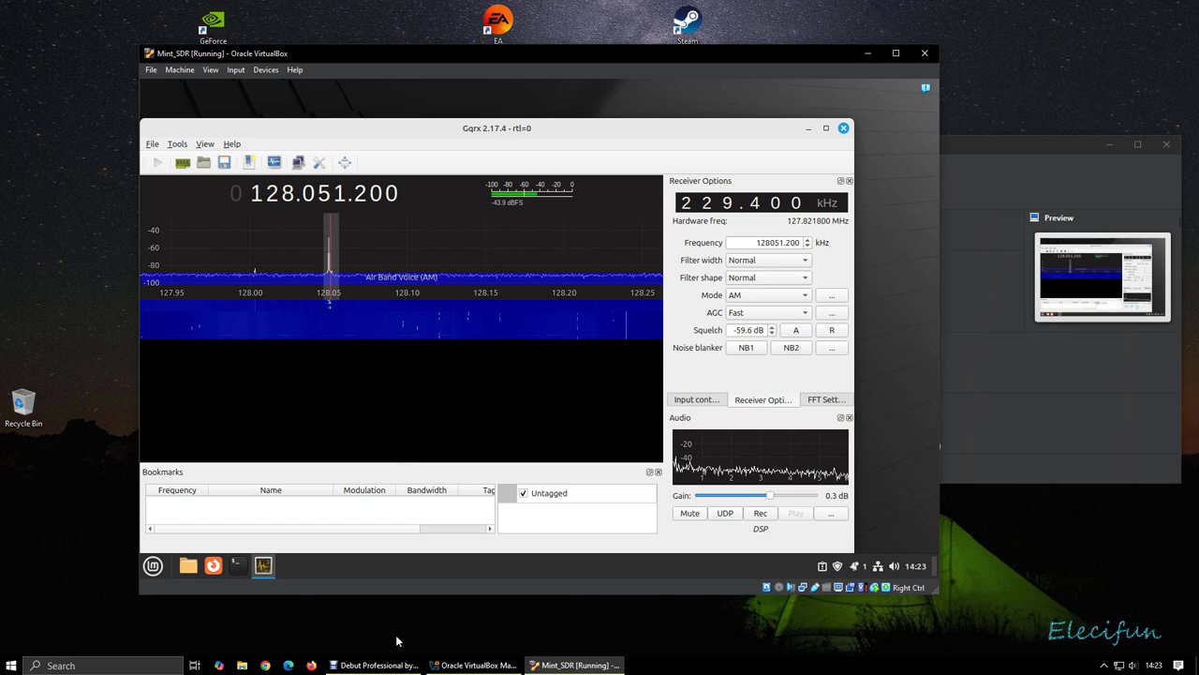
# Try to start Scan125 with the scanner connected, and close the program.
pyautogui.click(11, 668)
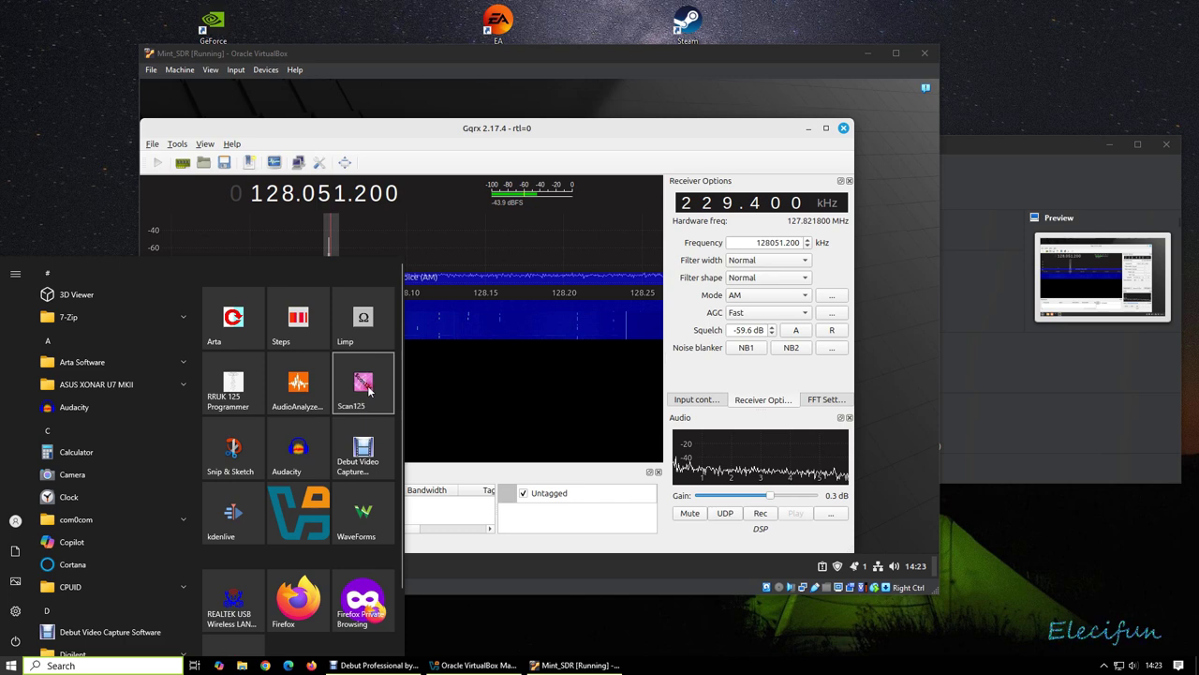
pyautogui.click(364, 386)
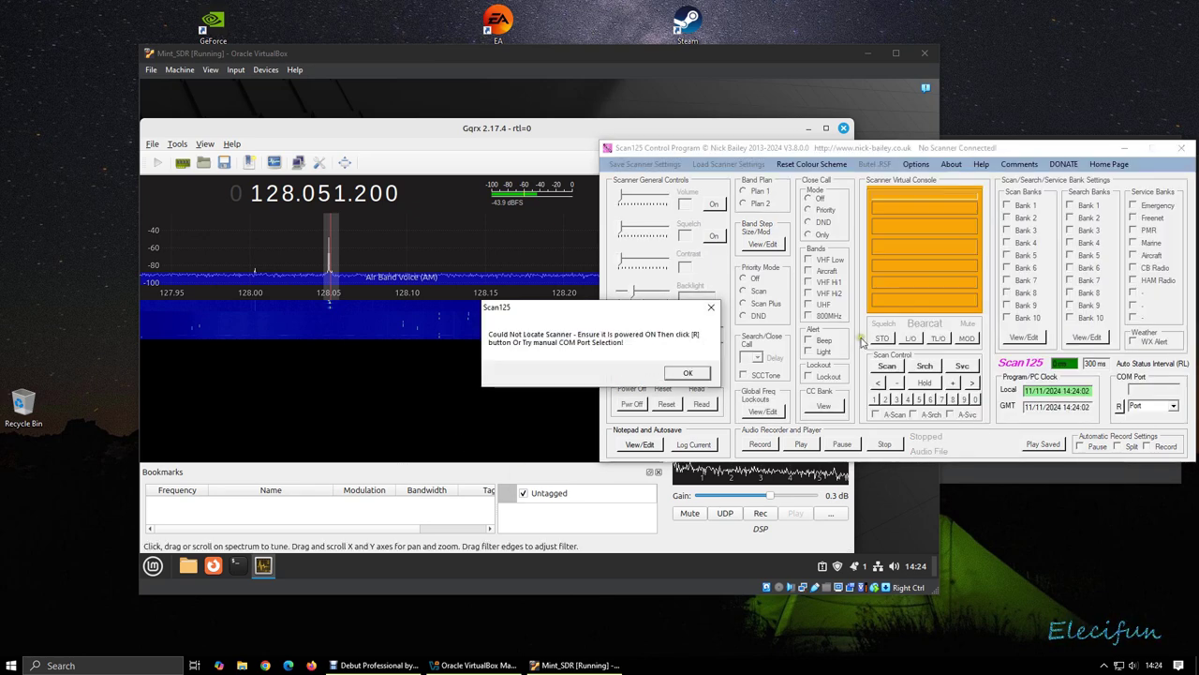
pyautogui.click(702, 372)
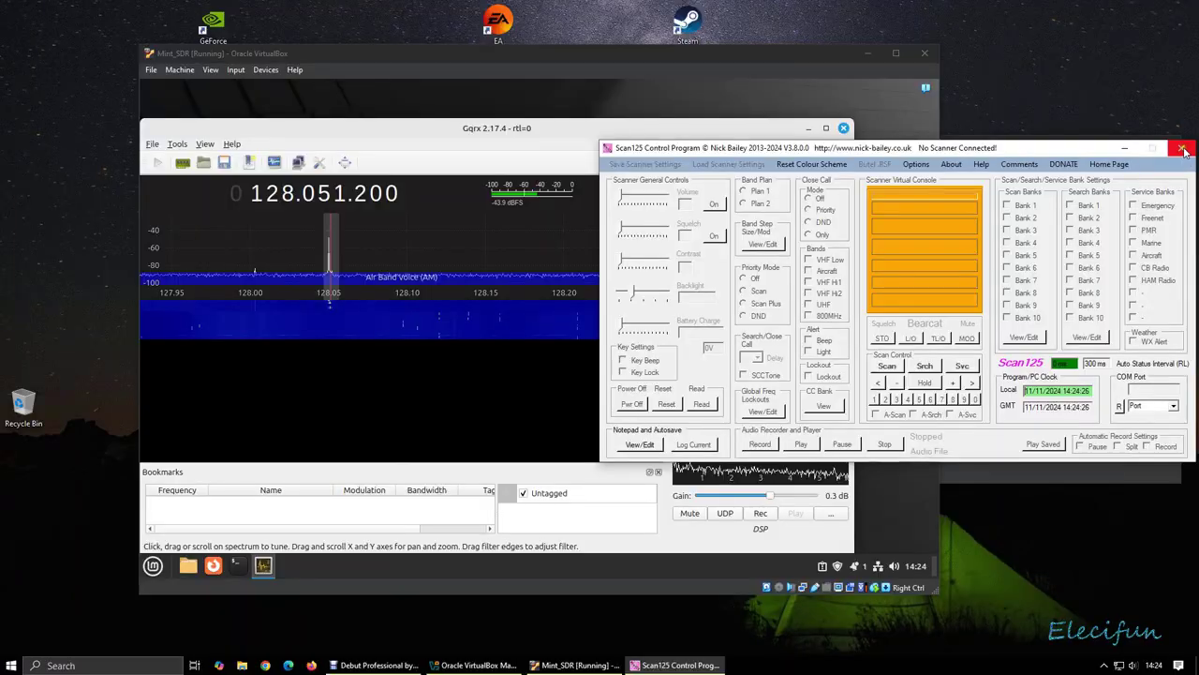
pyautogui.click(1185, 149)
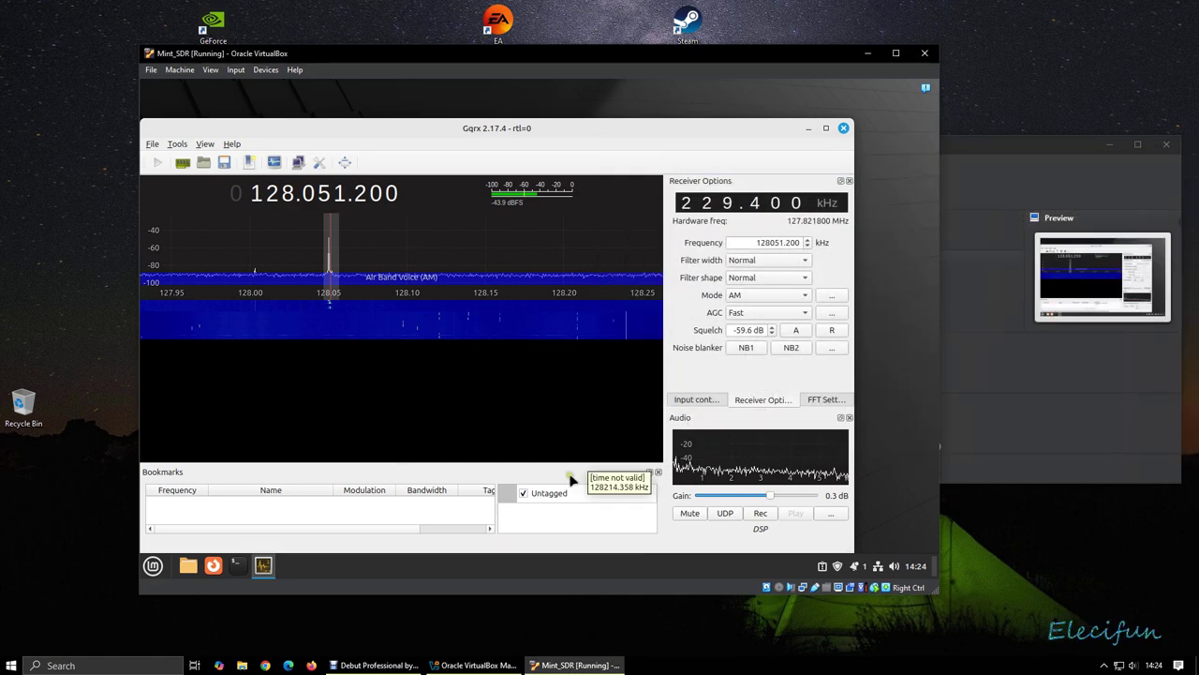
# Launch Scan125 to connect to the scanner and dismiss the battery voltage charge meter.
pyautogui.click(7, 667)
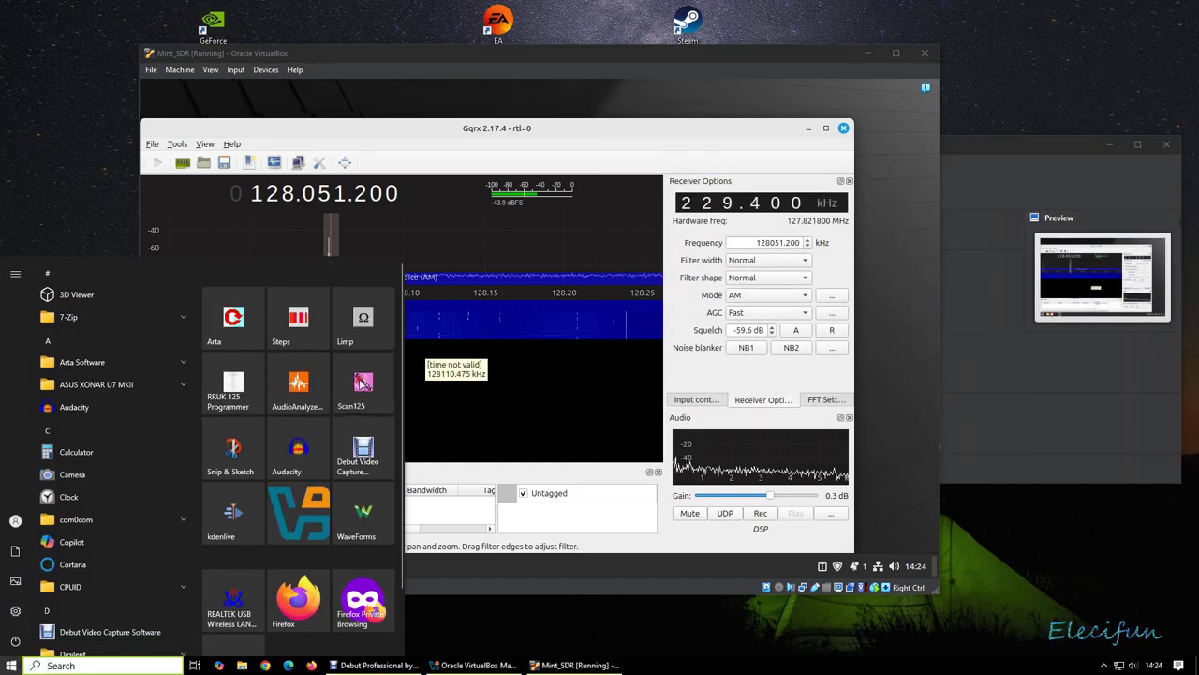
pyautogui.click(359, 379)
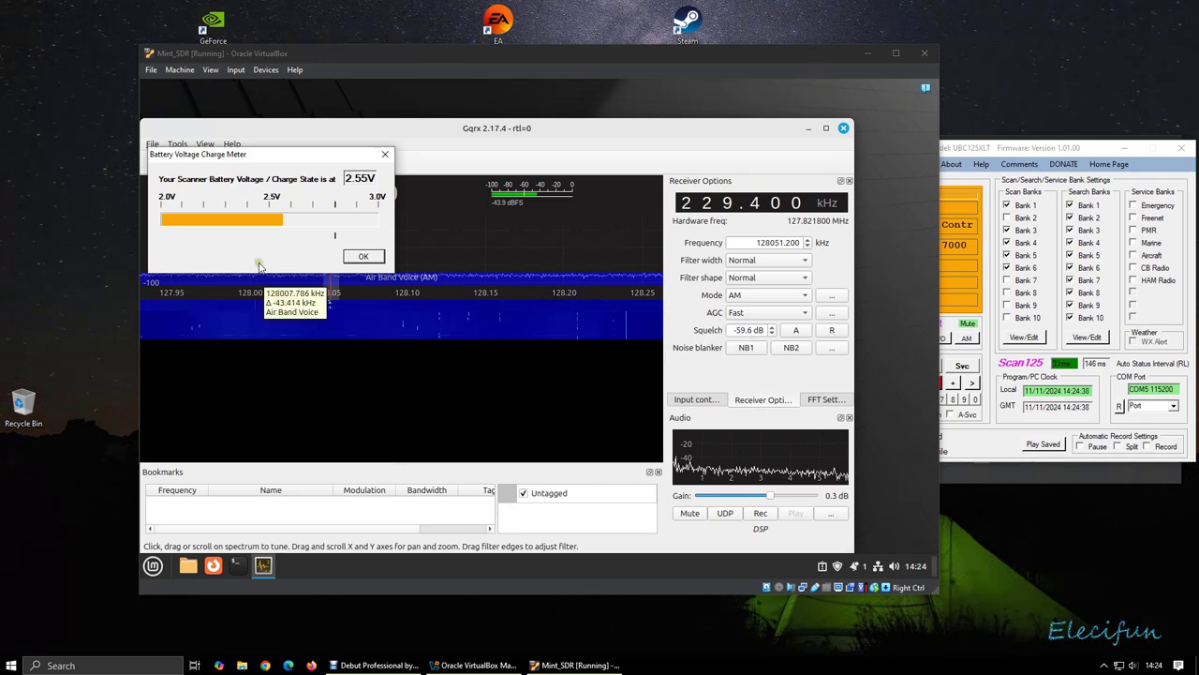
pyautogui.click(364, 256)
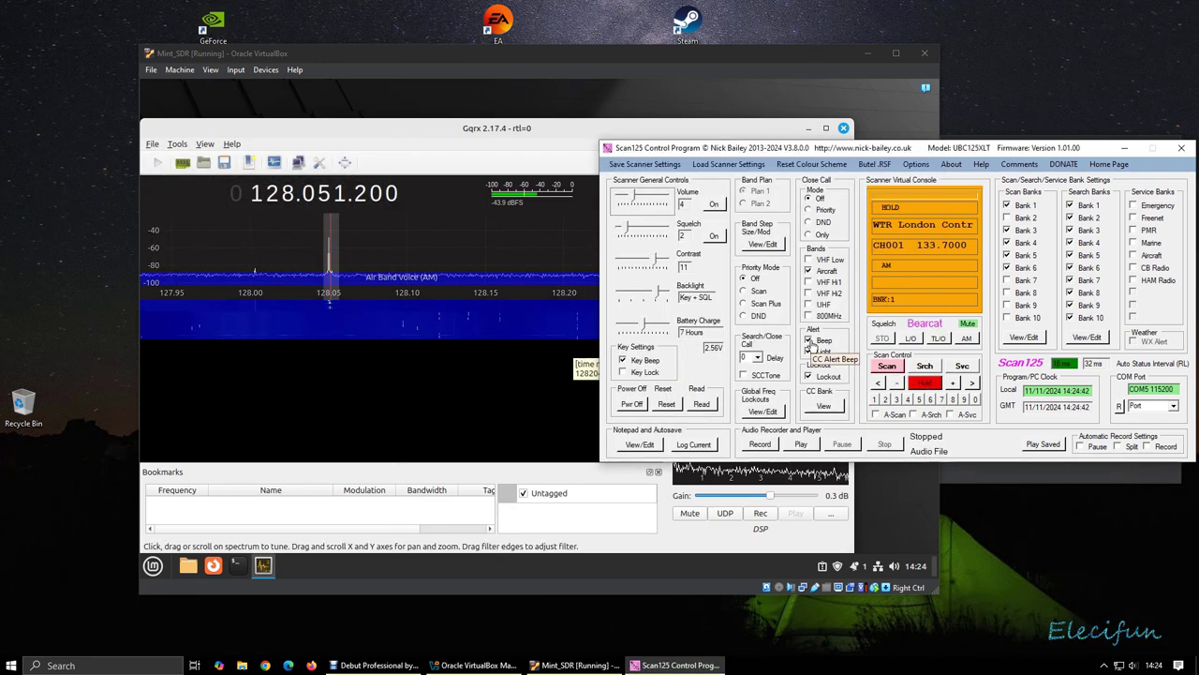
# Clear the desktop around Scan125 by minimizing the virtual machine and closing VirtualBox Manager, and start scanning the enabled banks.
pyautogui.moveTo(929, 150); pyautogui.dragTo(647, 163)
pyautogui.click(867, 52)
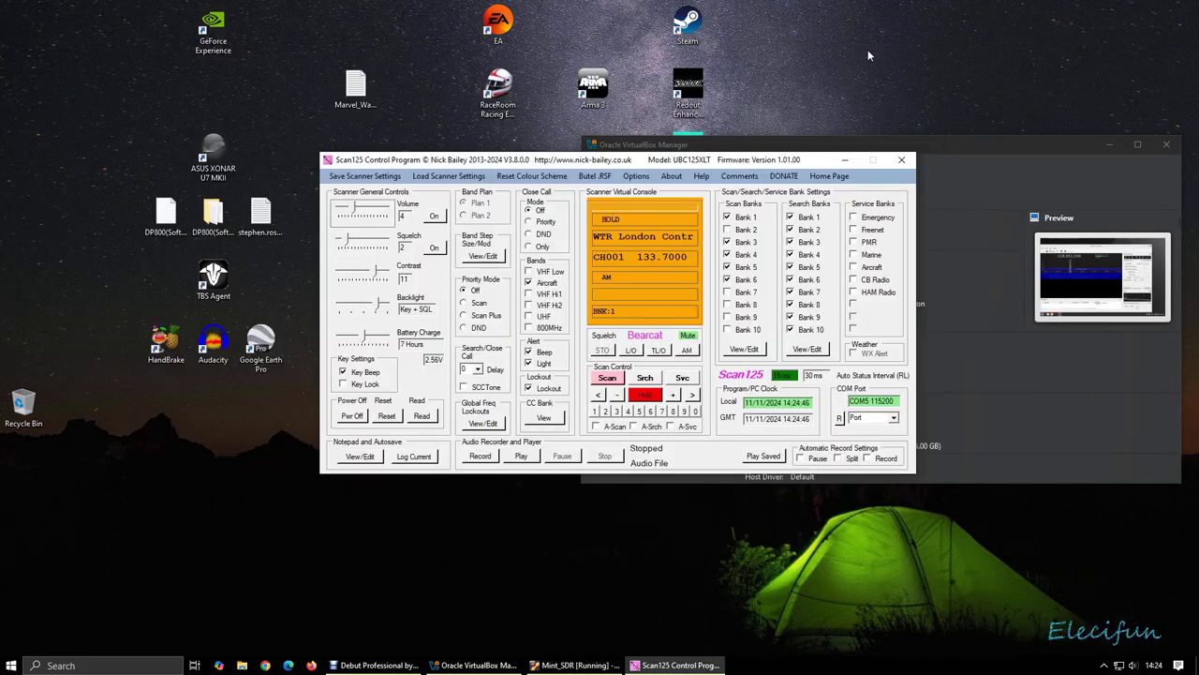
pyautogui.click(1172, 154)
pyautogui.click(1168, 146)
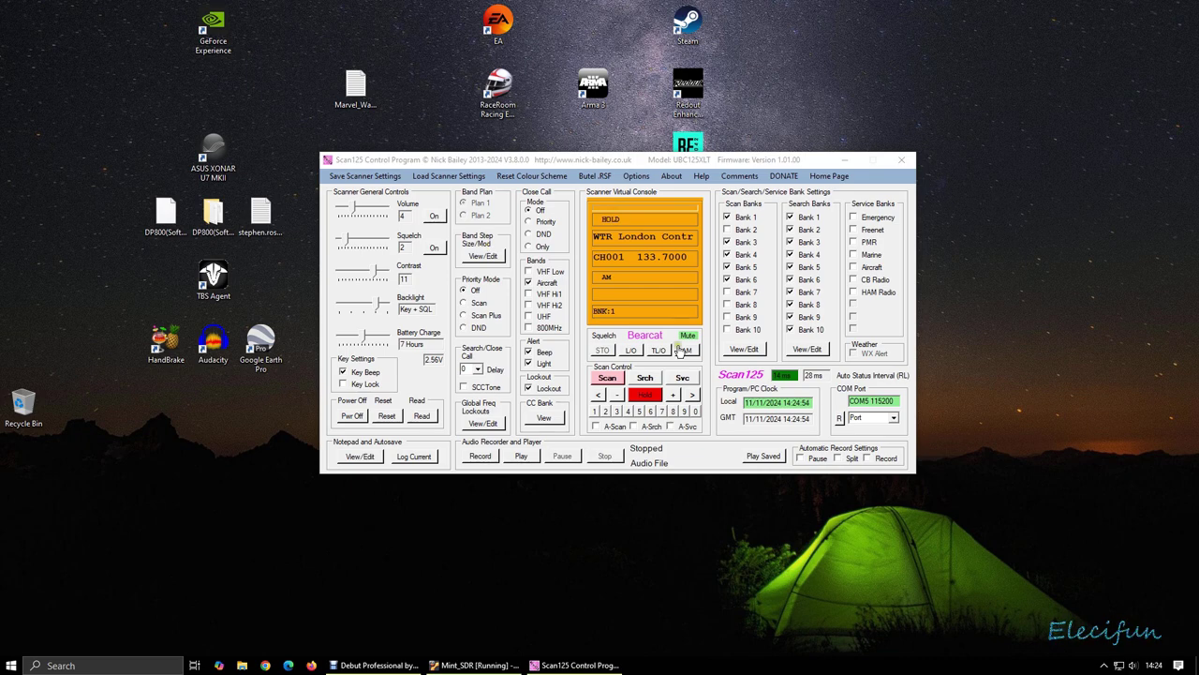
pyautogui.click(613, 380)
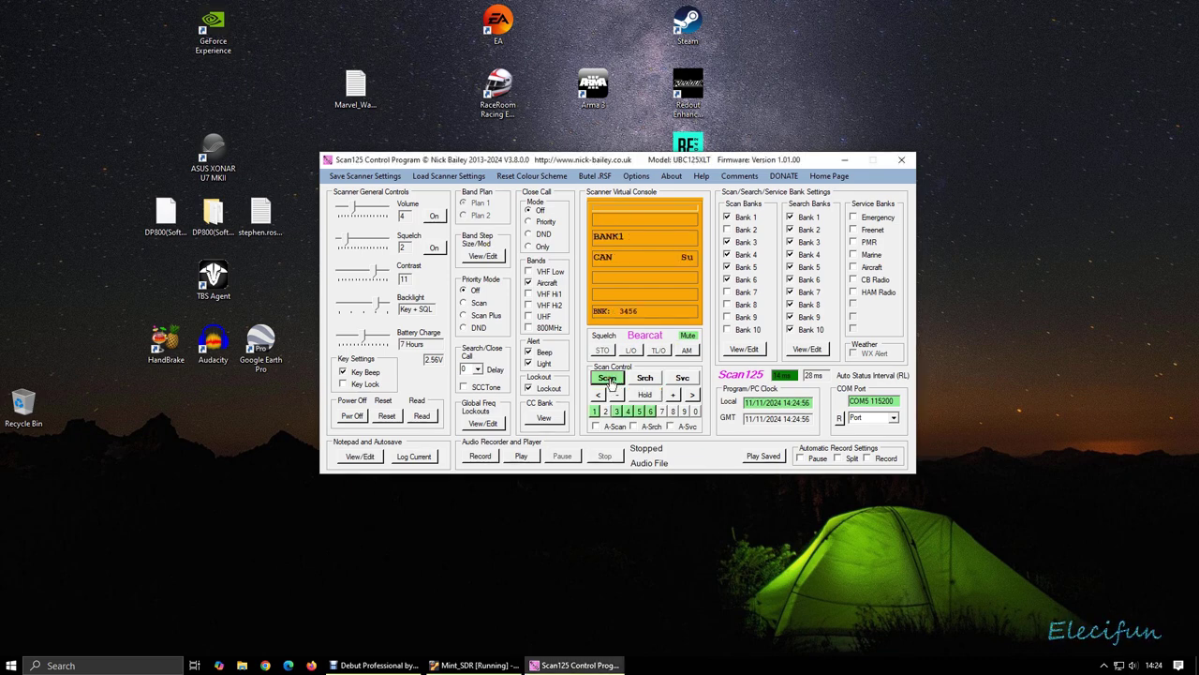
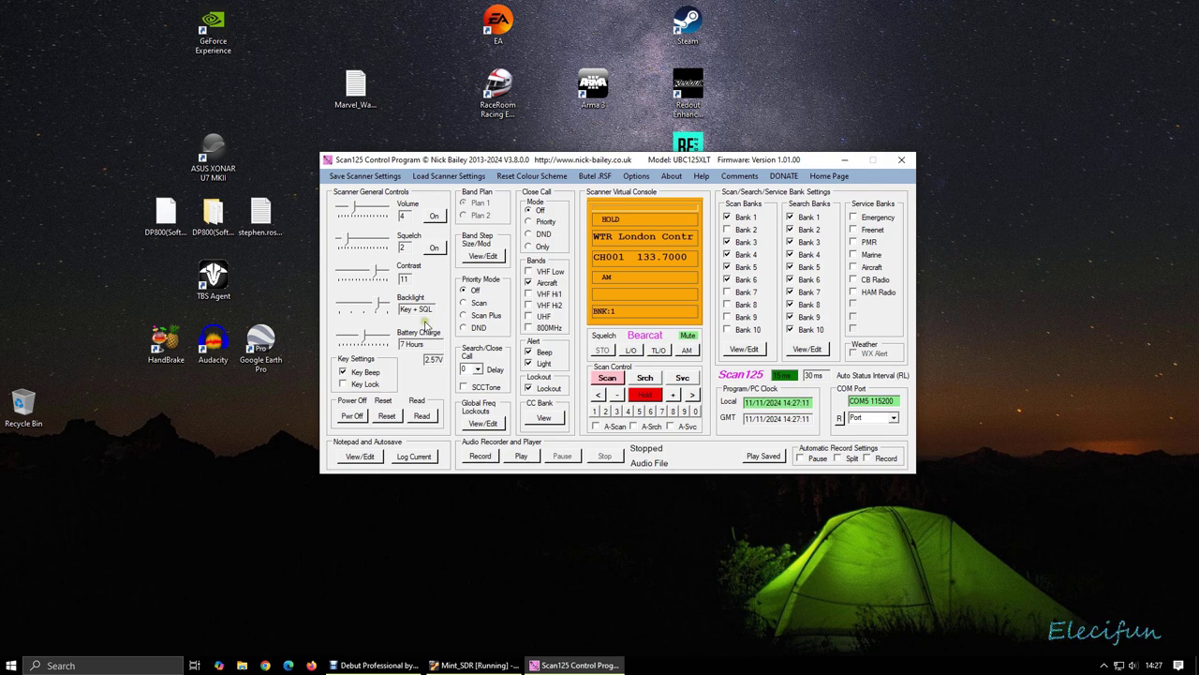
# Try out the scanner's backlight modes and squelch switch, returning the backlight to Key + SQL.
pyautogui.click(356, 311)
pyautogui.moveTo(356, 311); pyautogui.dragTo(339, 309)
pyautogui.click(379, 310)
pyautogui.click(380, 310)
pyautogui.click(378, 312)
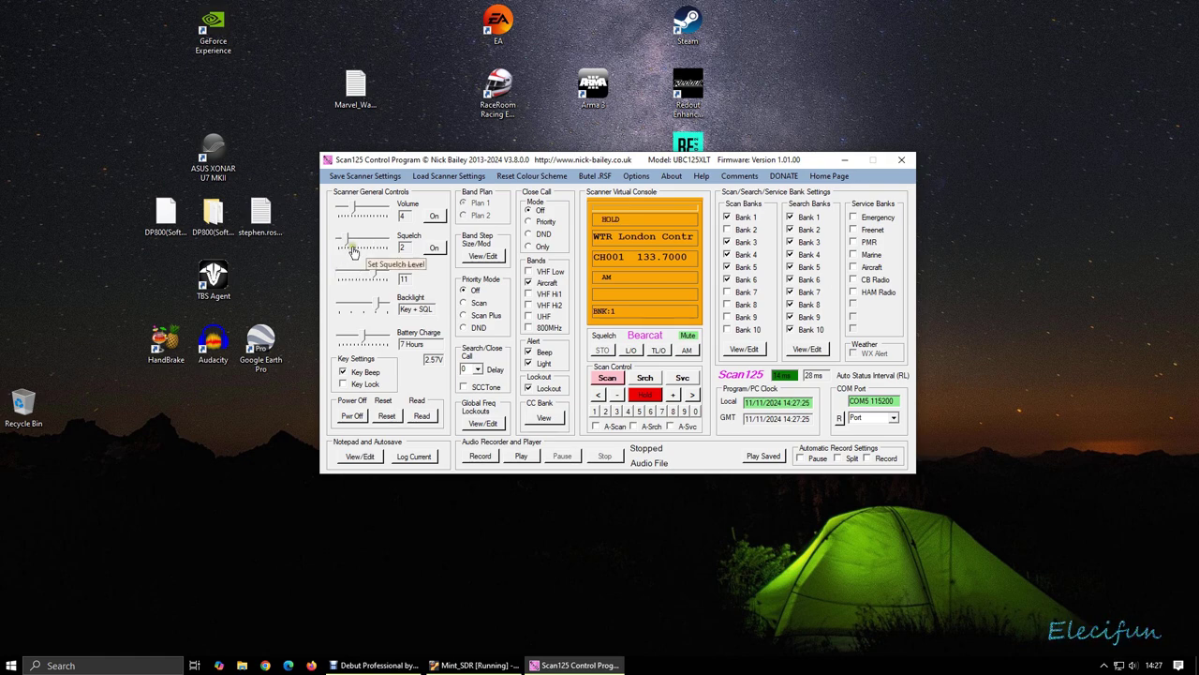
pyautogui.click(435, 249)
pyautogui.click(435, 249)
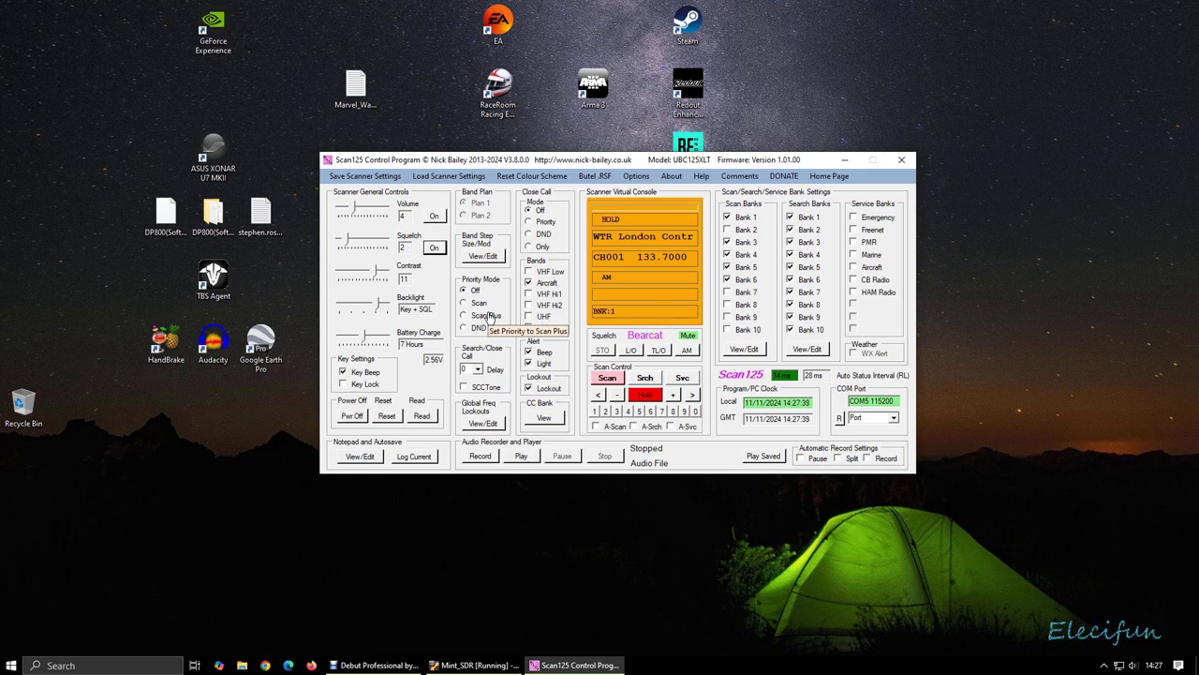
# Open the scan banks' channel list and move its window over the main Scan125 window for review.
pyautogui.click(742, 350)
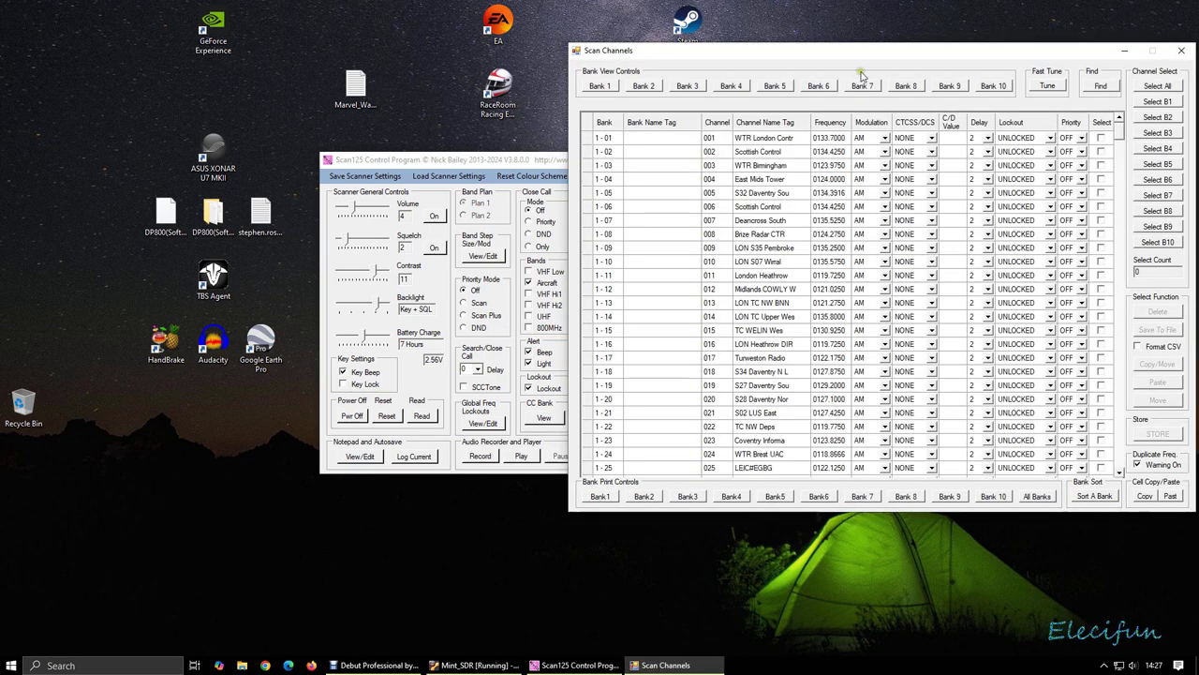
pyautogui.moveTo(851, 57); pyautogui.dragTo(587, 38)
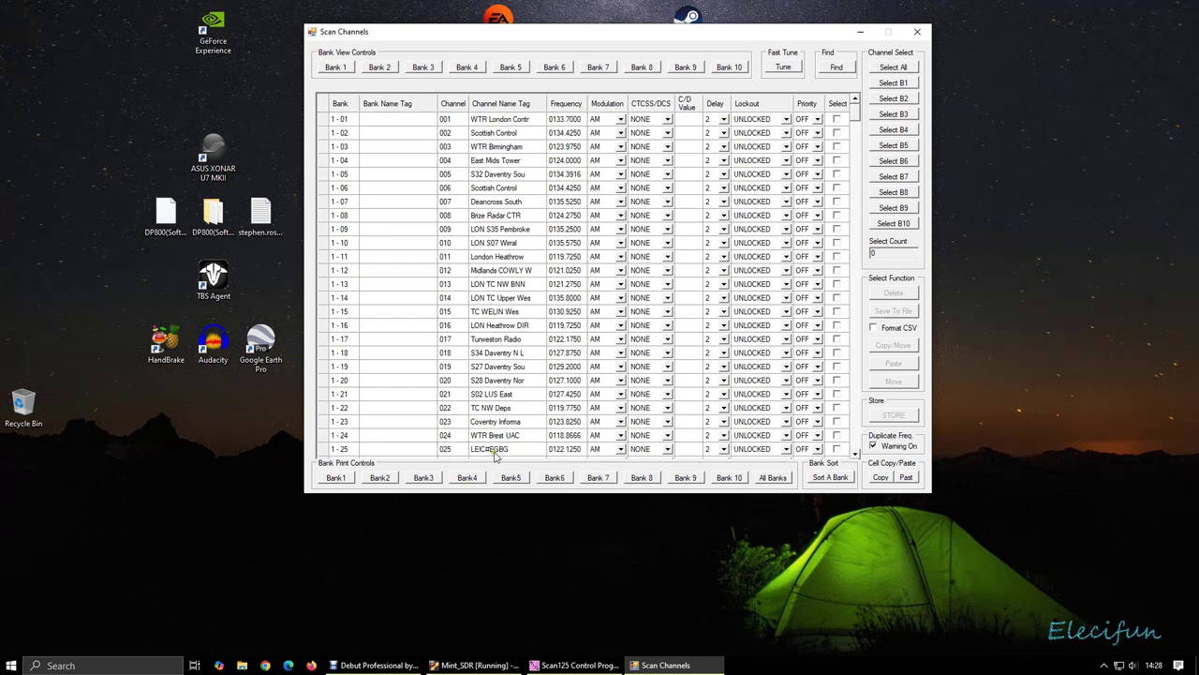
# Switch to Firefox and view the UKAFG Common Scanner Frequencies page and the Butel ARC125 software download page.
pyautogui.click(312, 665)
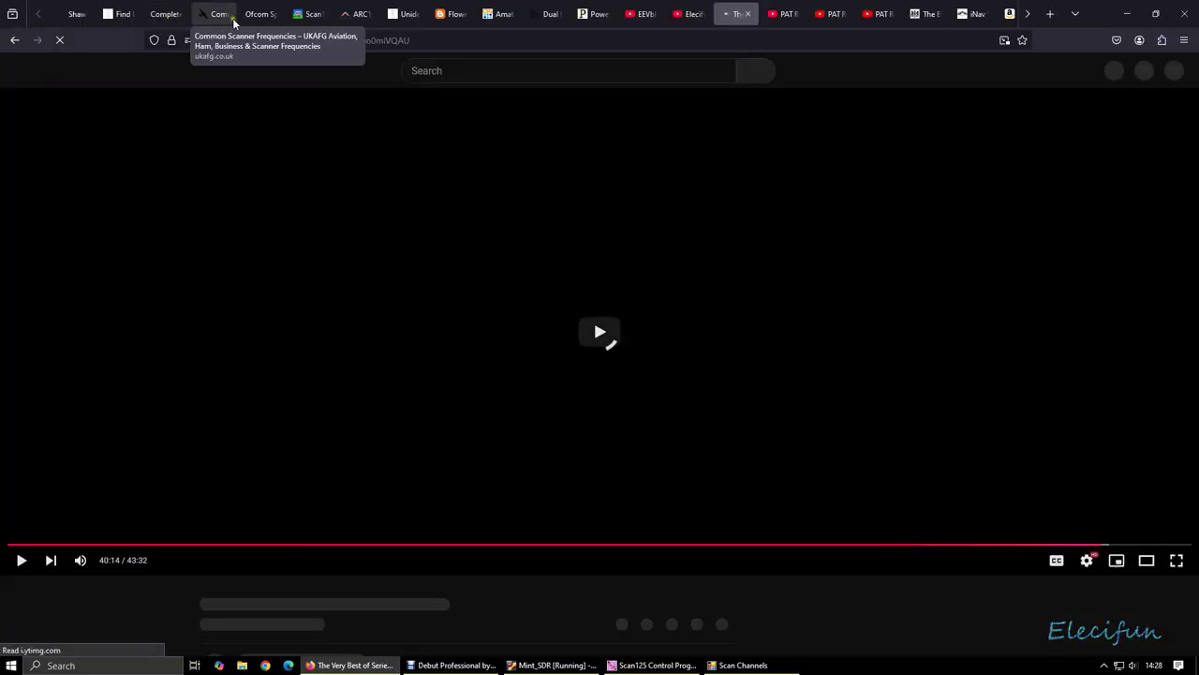
pyautogui.click(217, 16)
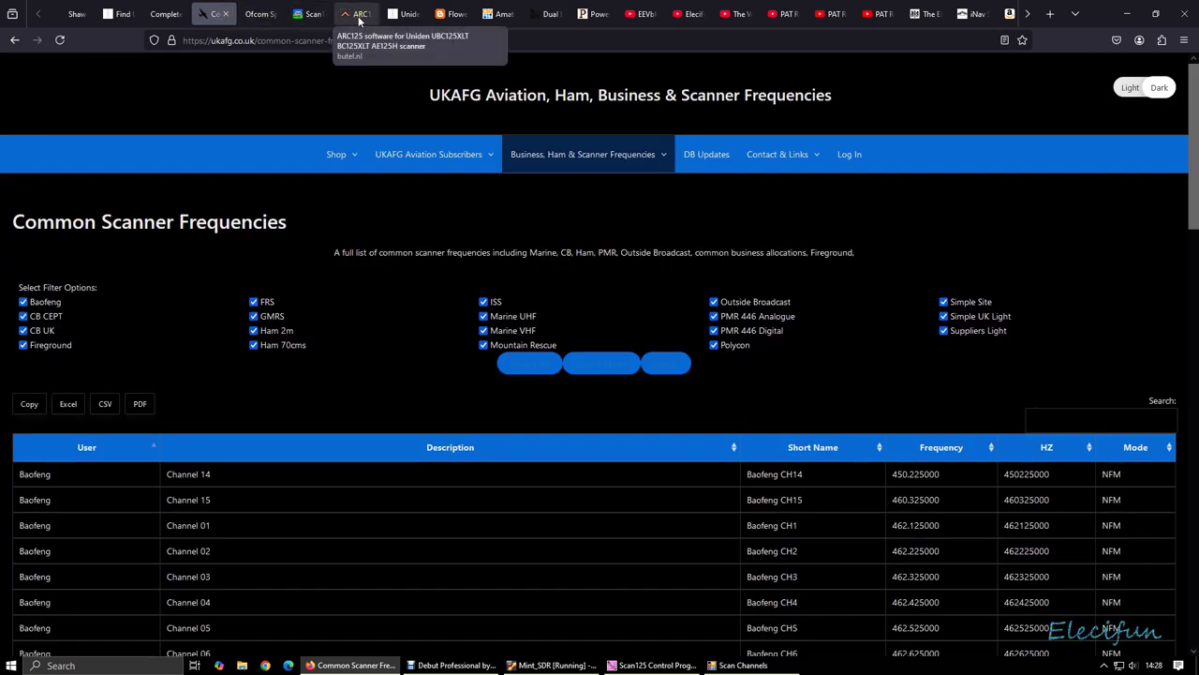
pyautogui.click(360, 15)
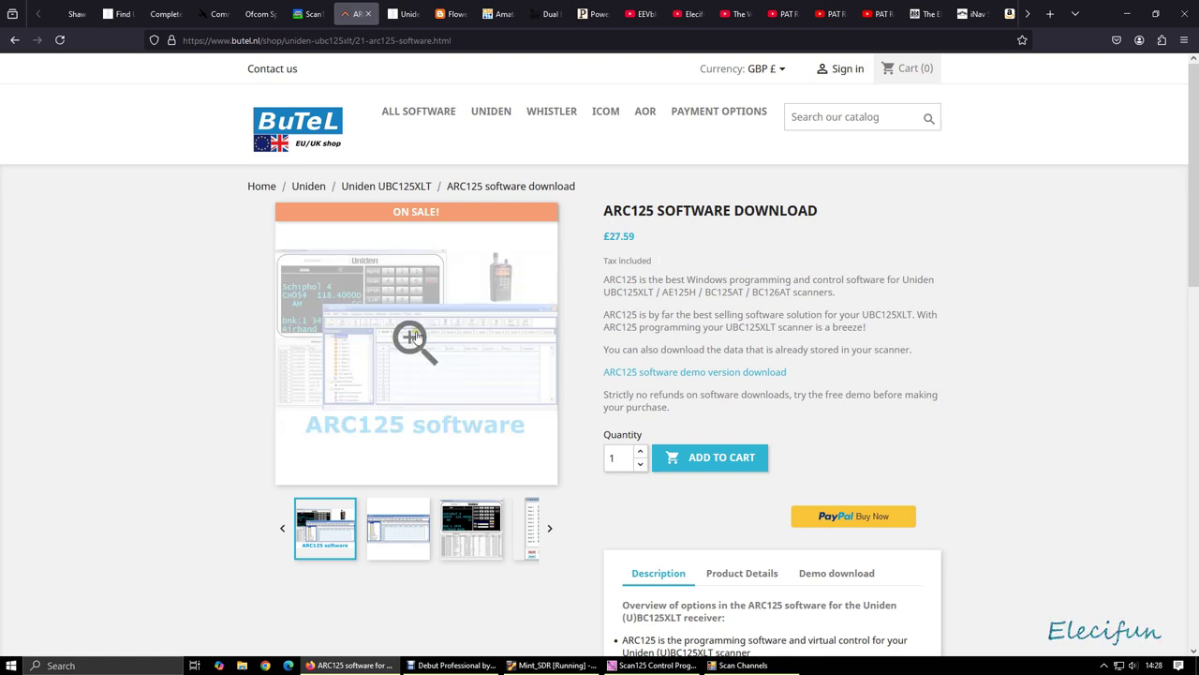
# Bring the channel list and the Scan125 control window in front of Firefox, and move the control window lower over the list.
pyautogui.click(736, 665)
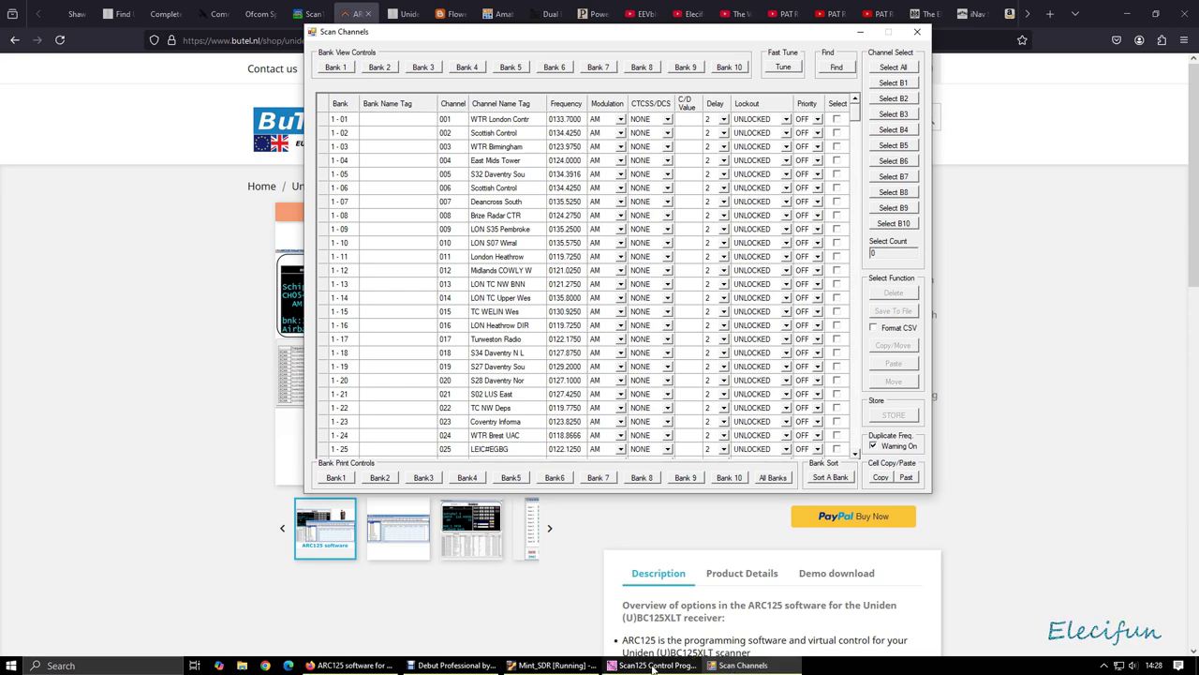
pyautogui.click(696, 664)
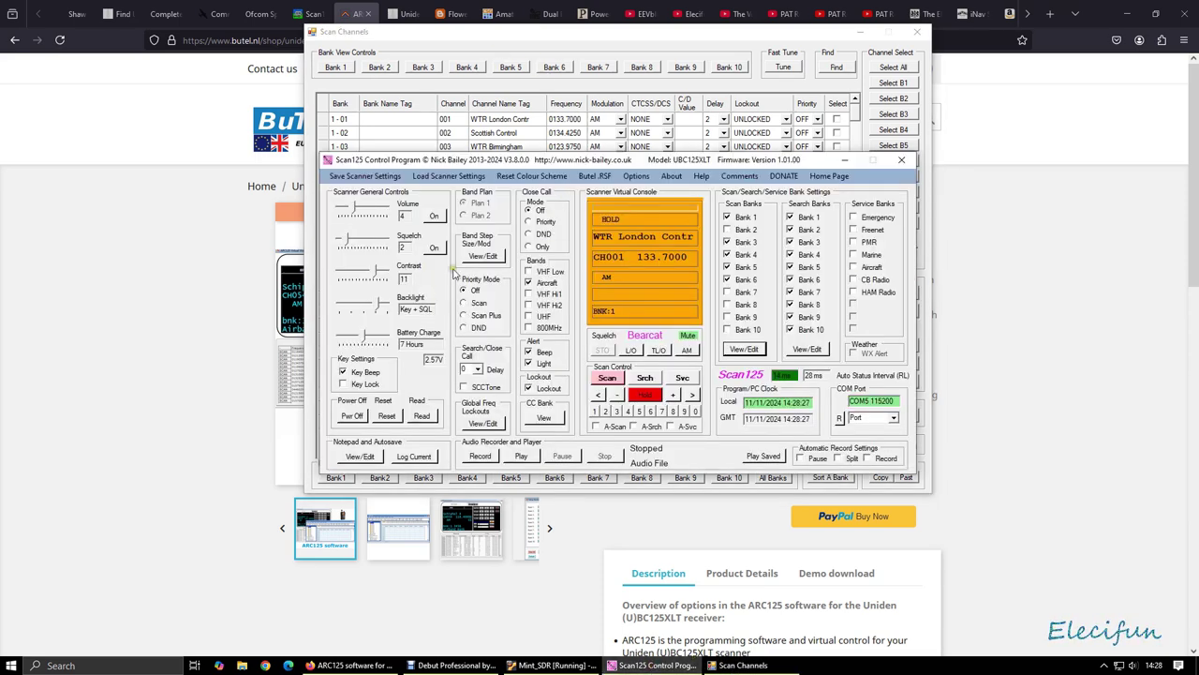
pyautogui.moveTo(510, 162); pyautogui.dragTo(471, 232)
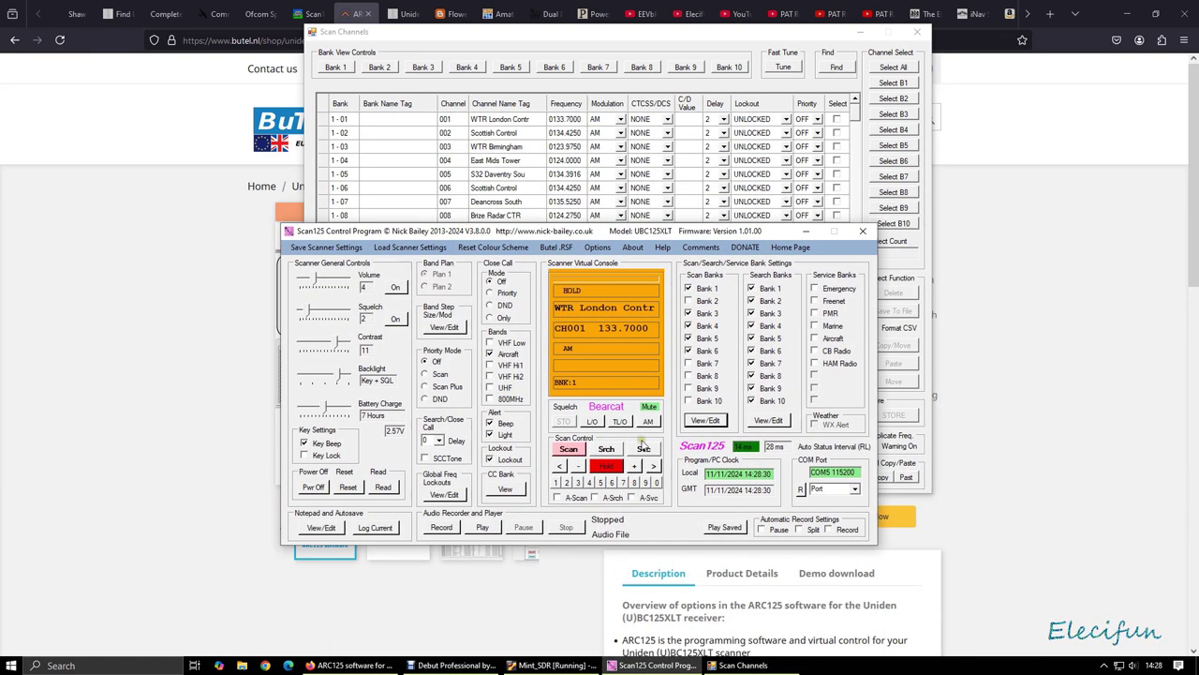
# Return to Firefox and read through the ARC125 feature description on the Butel product page.
pyautogui.click(223, 326)
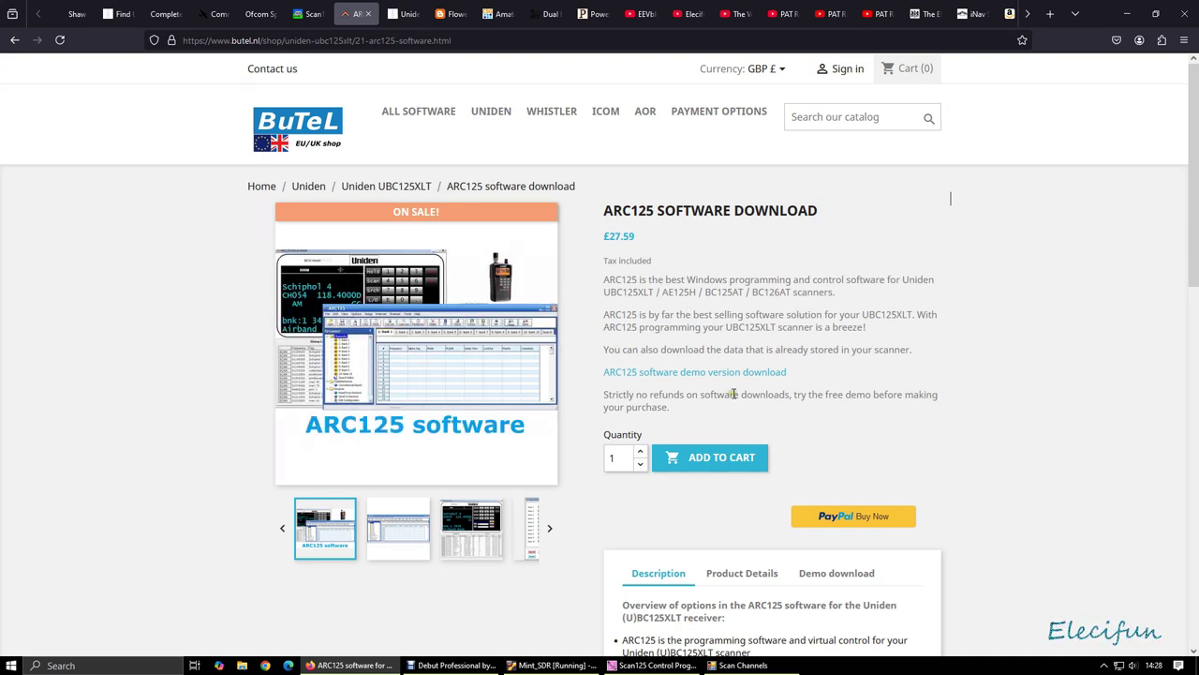
pyautogui.scroll(-5, 694, 338)
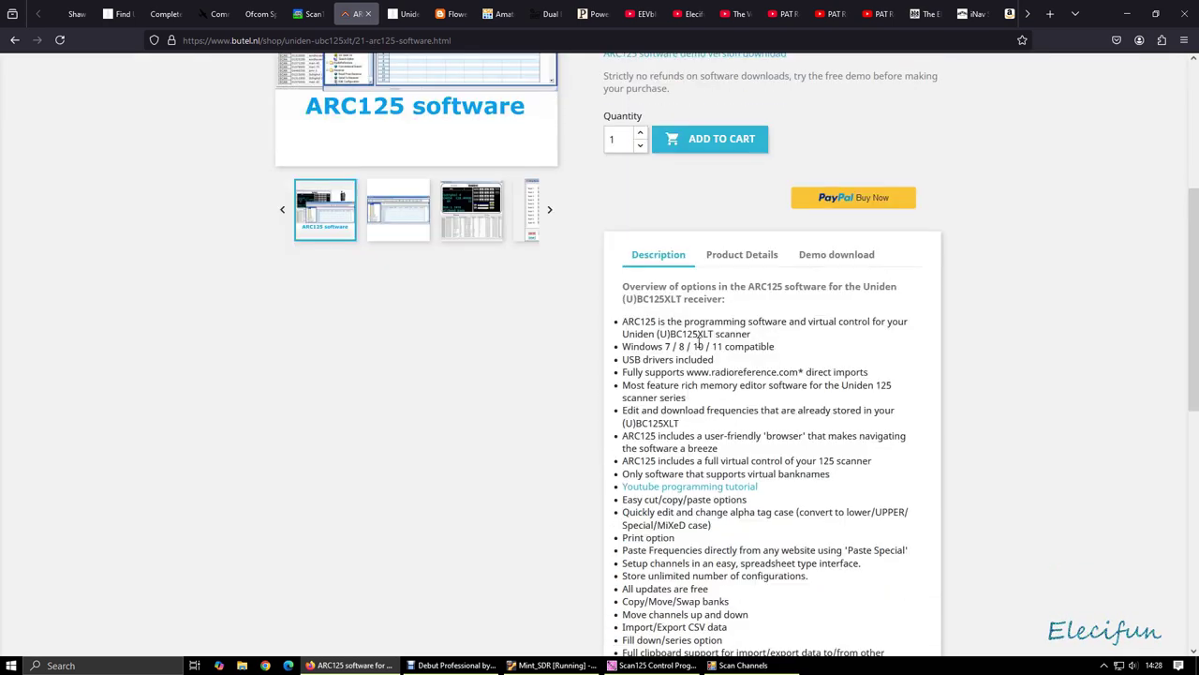
pyautogui.scroll(-2, 710, 454)
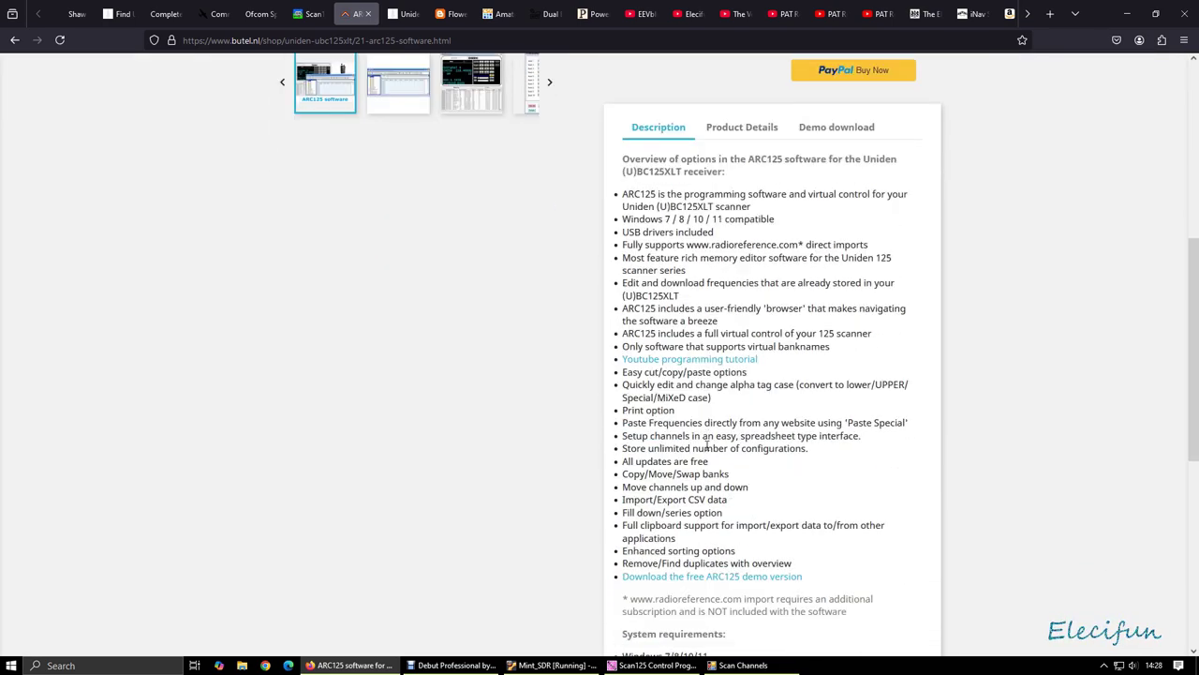
pyautogui.scroll(7, 707, 446)
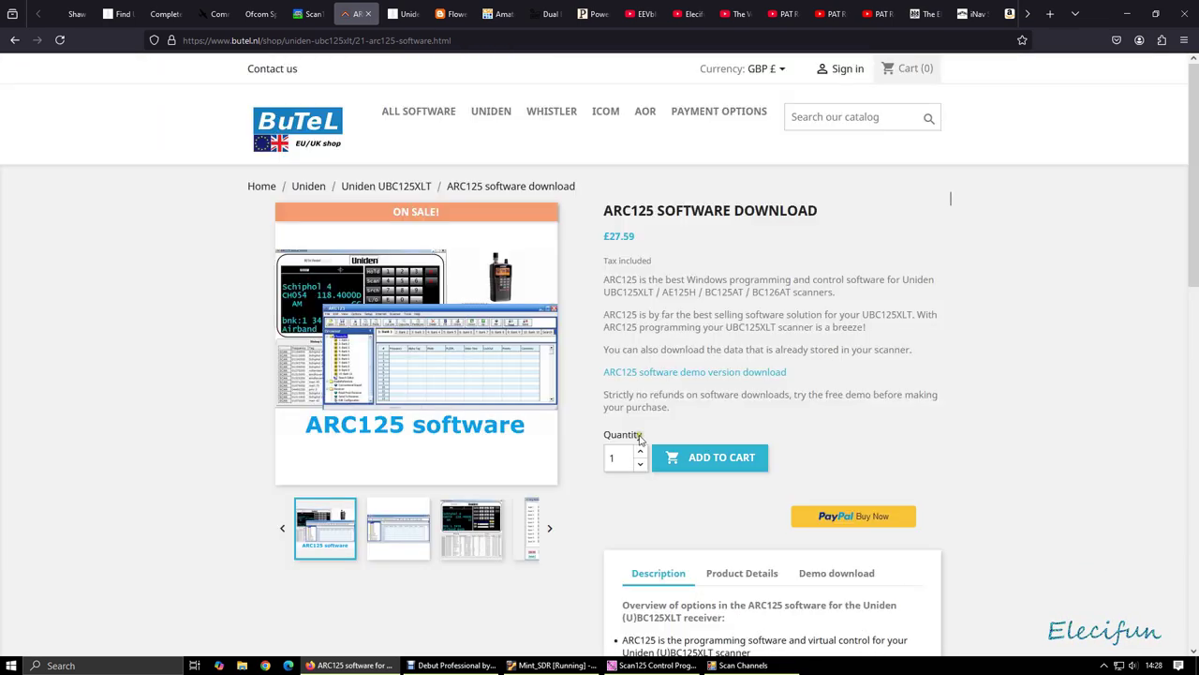
# Open the Radio Reference UK frequency search page and view it alongside the Scan125 channel list and Gqrx in the virtual machine.
pyautogui.click(121, 14)
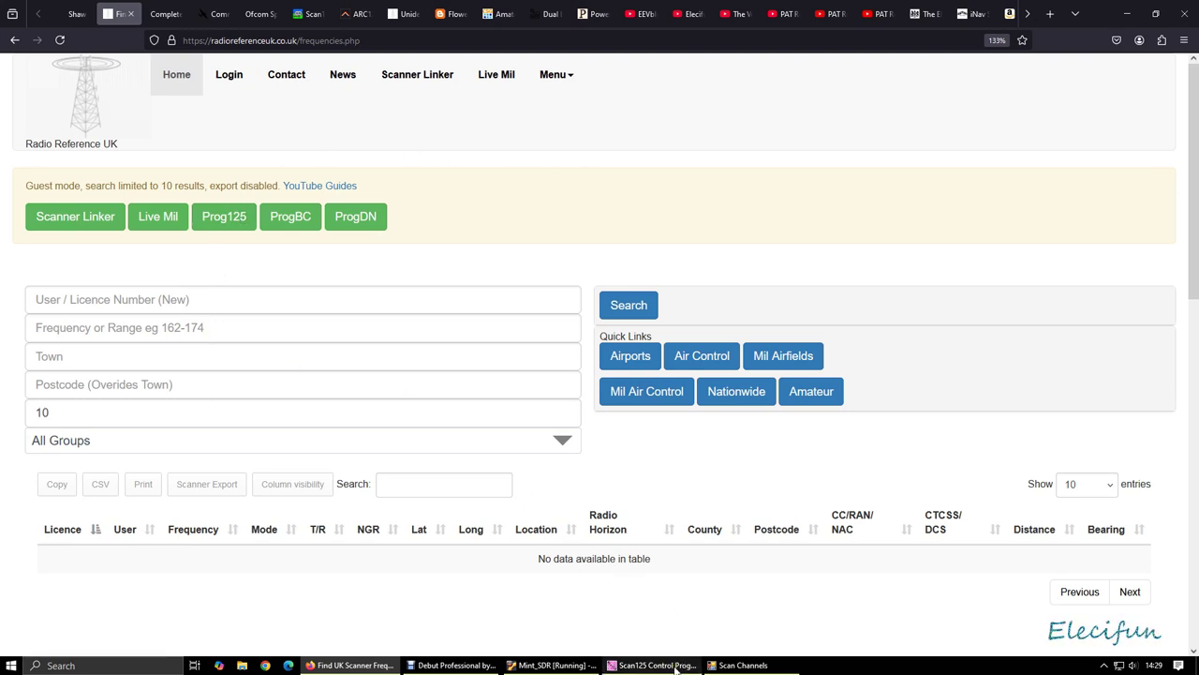
pyautogui.click(745, 665)
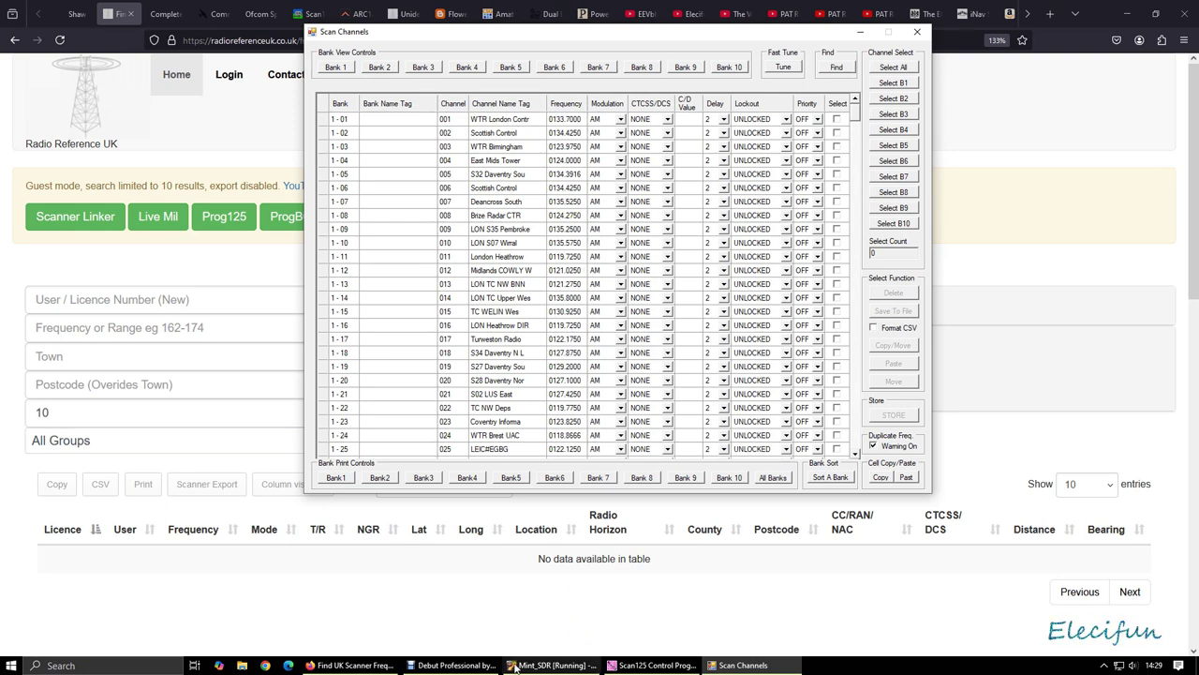
pyautogui.click(553, 614)
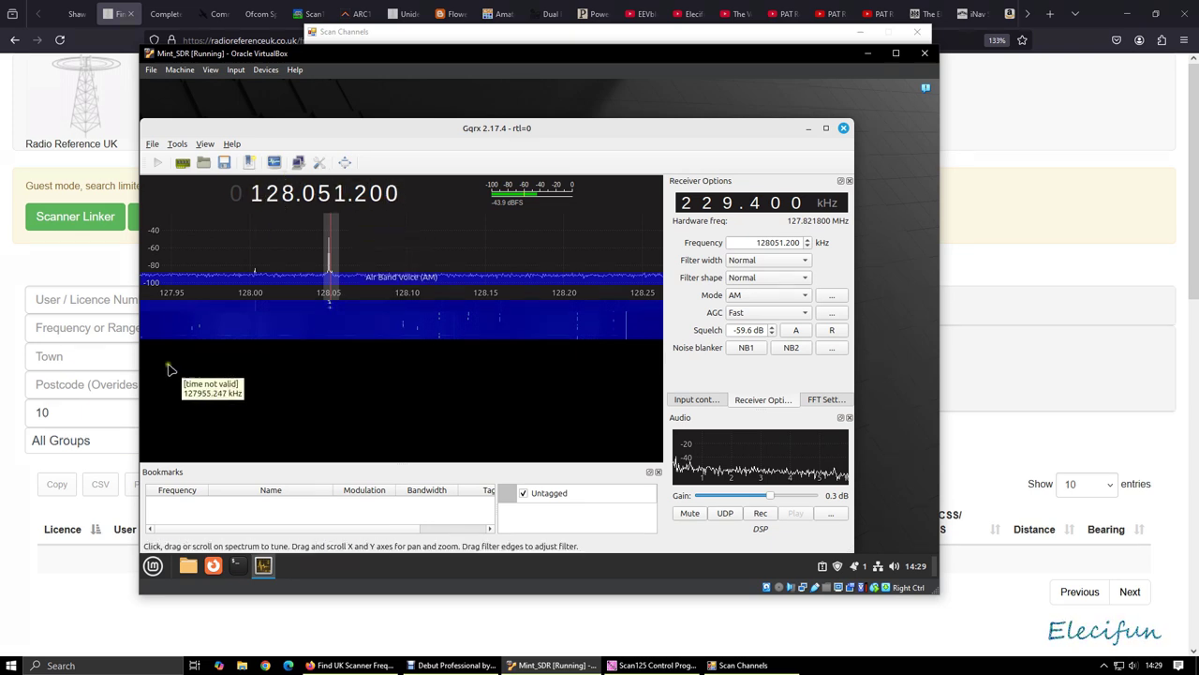
pyautogui.click(84, 334)
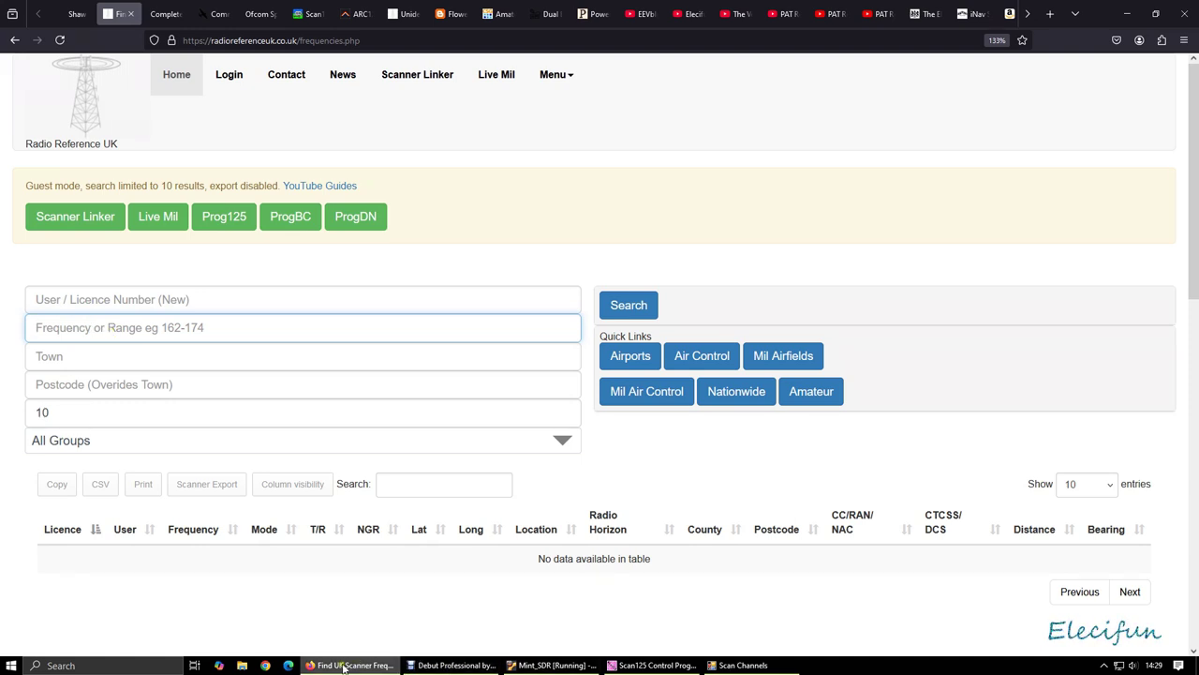
pyautogui.click(541, 665)
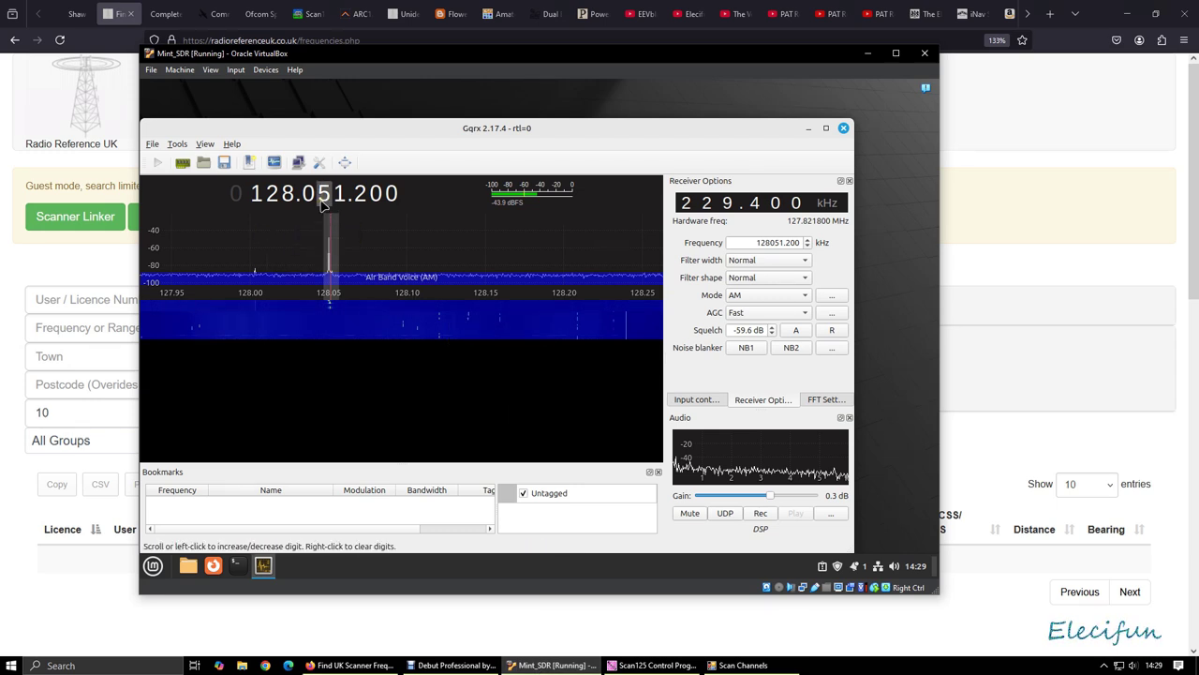
# Search Radio Reference UK for the frequency 0127.1000 and review the matching entries.
pyautogui.click(86, 330)
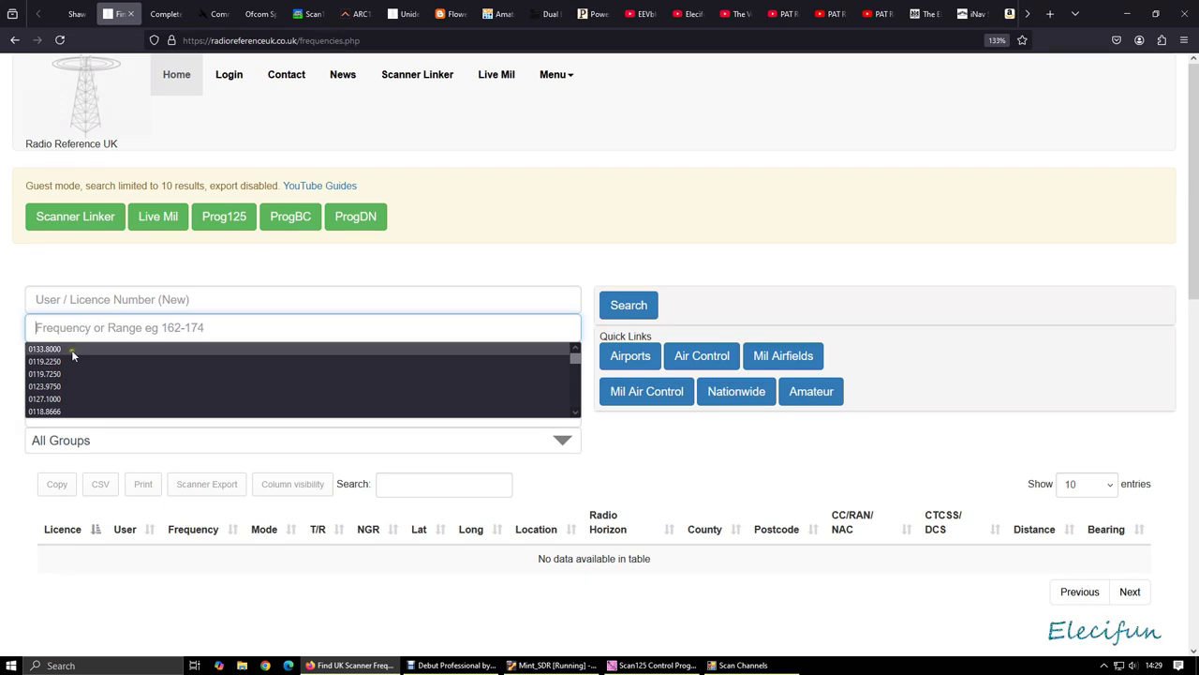
pyautogui.click(57, 398)
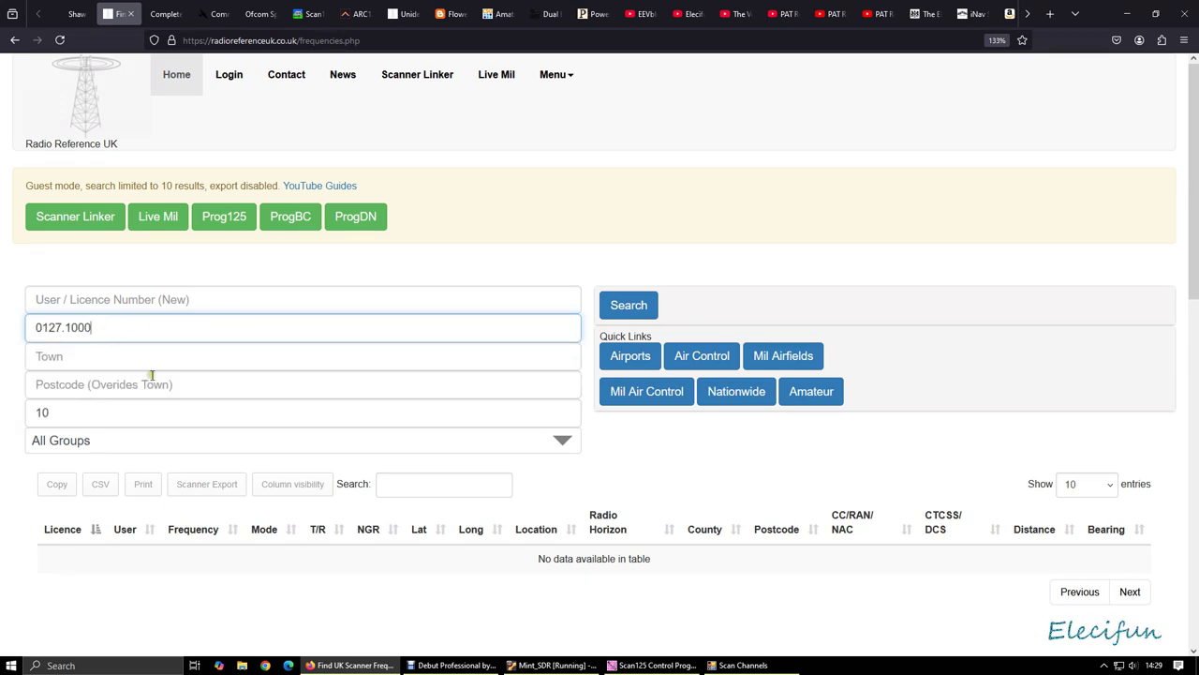
pyautogui.click(615, 309)
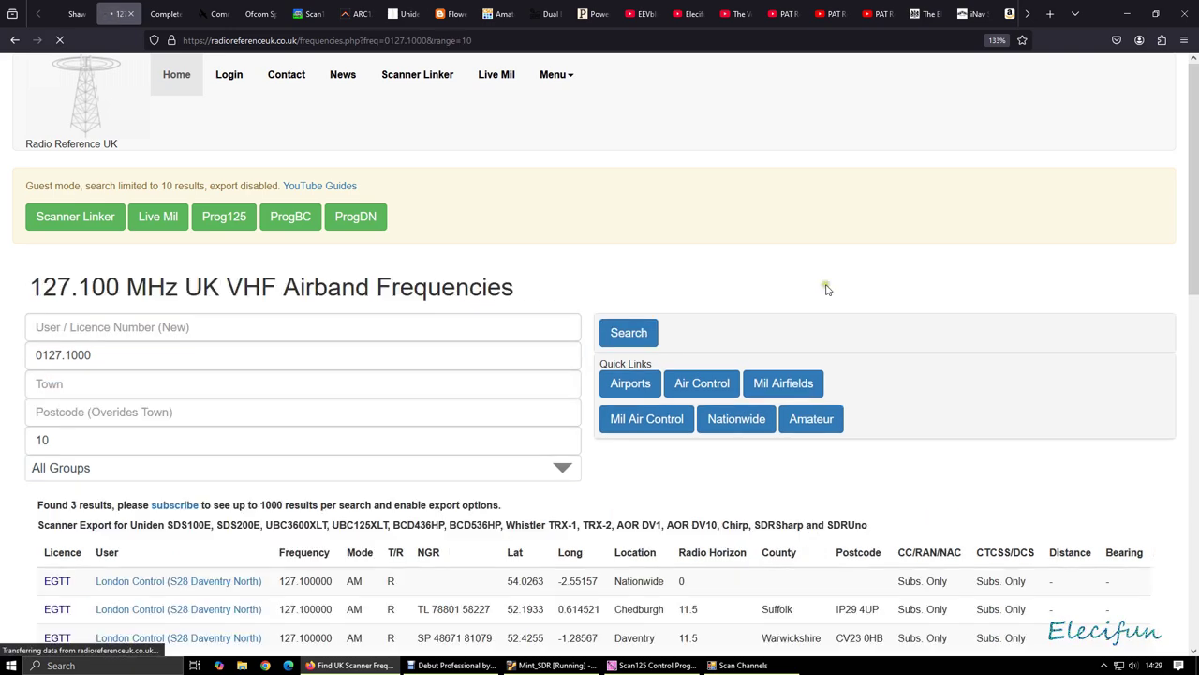
pyautogui.scroll(-4, 848, 276)
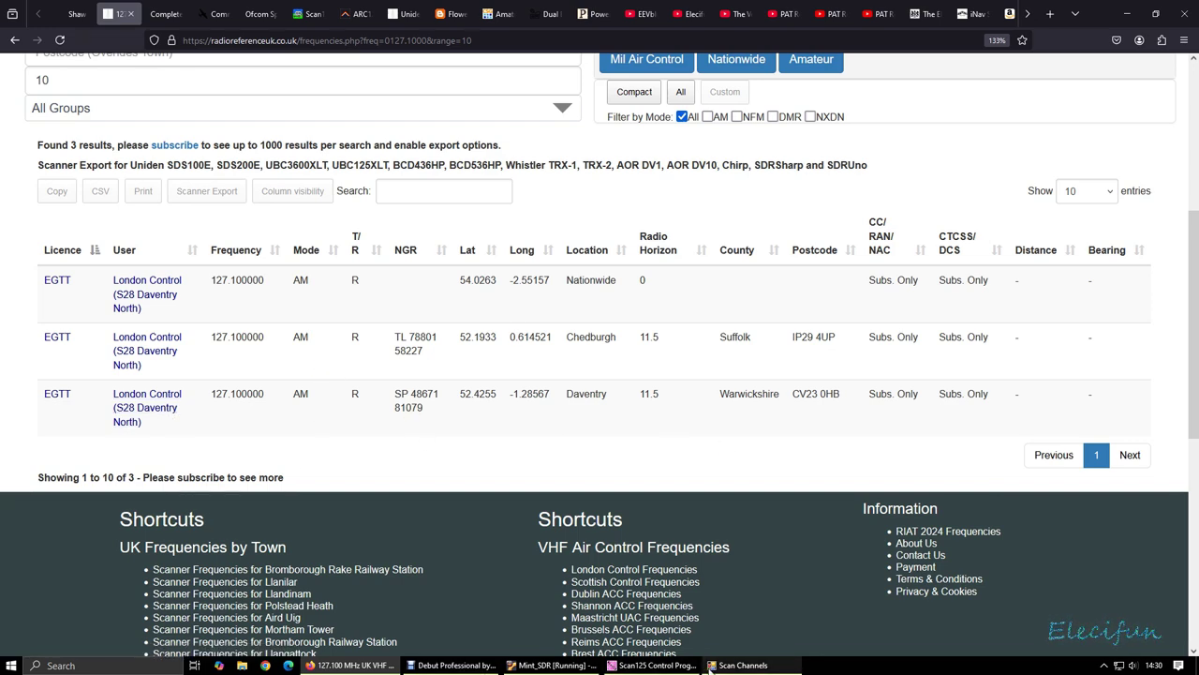
# Review the Scan125 channel list alongside Sky Scan World's complete list of airband frequencies in Firefox.
pyautogui.click(743, 665)
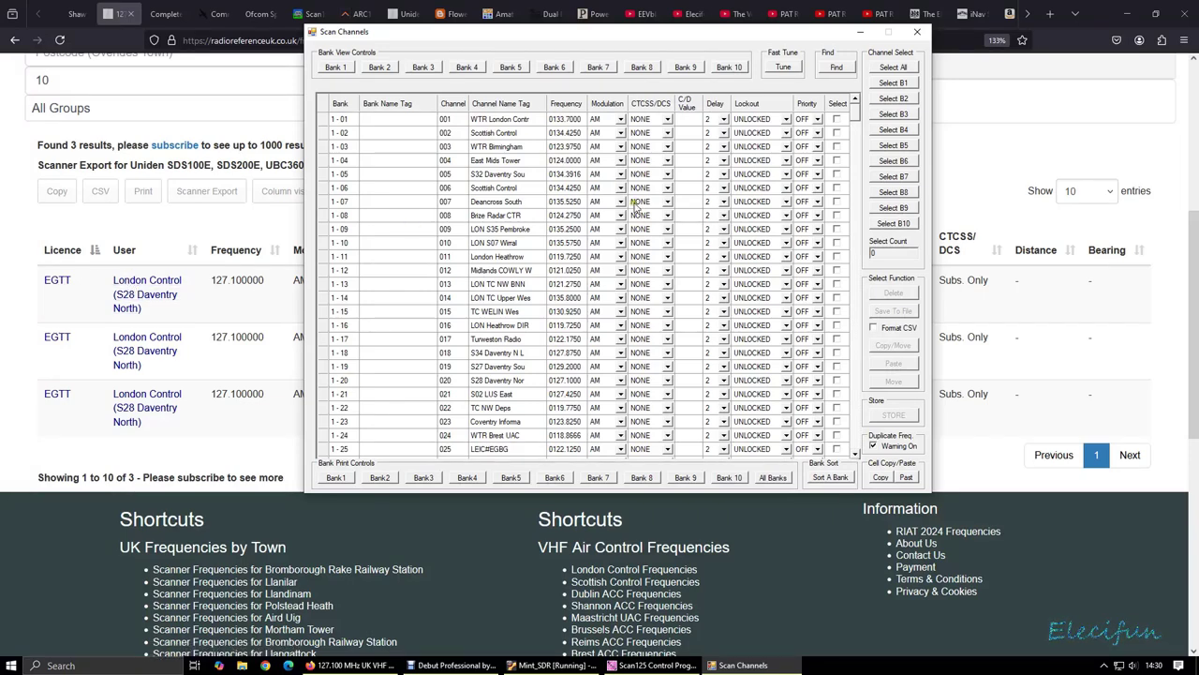
pyautogui.click(165, 14)
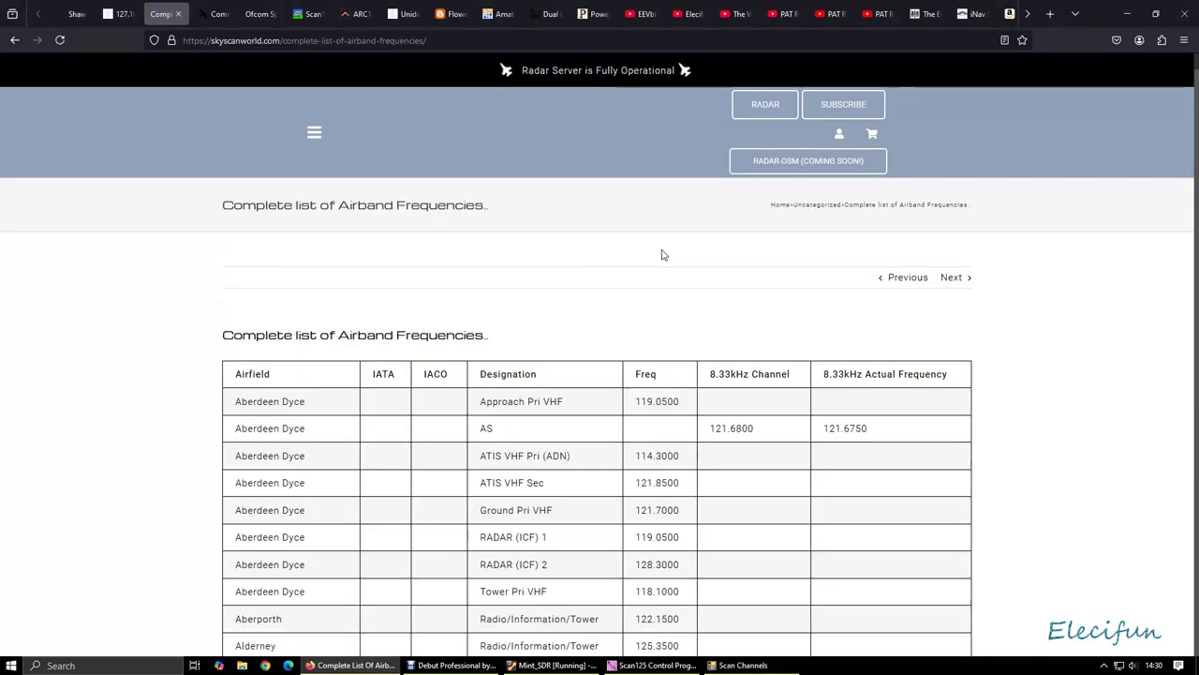
pyautogui.scroll(-3, 478, 208)
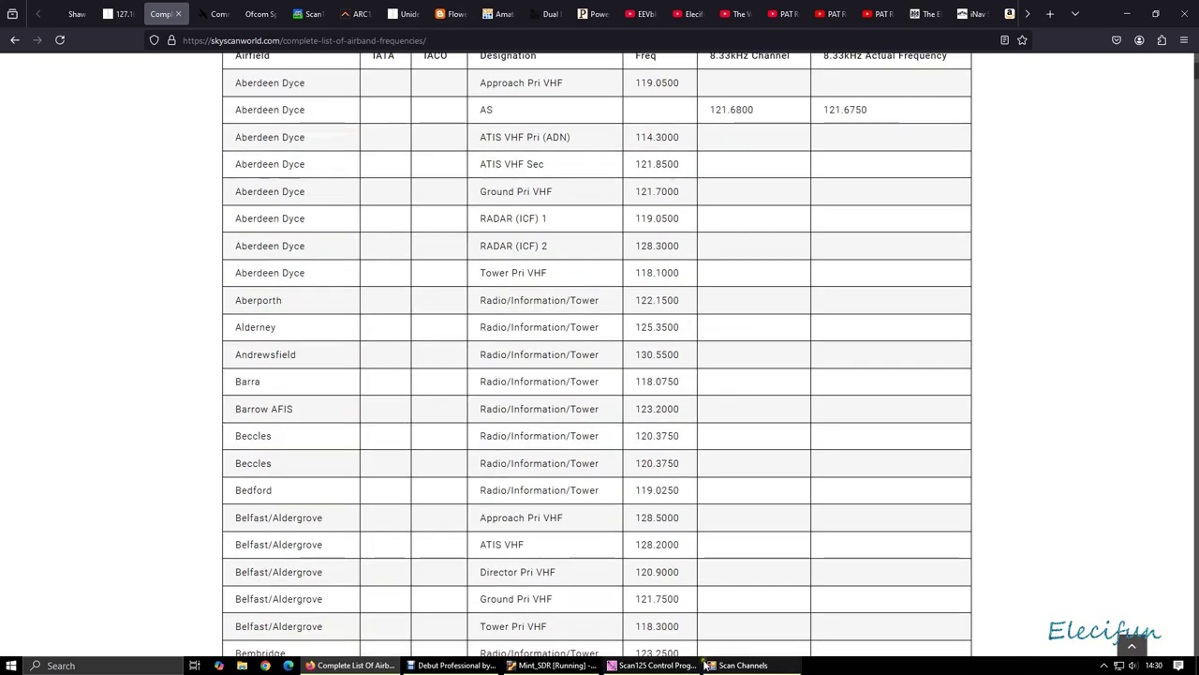
pyautogui.click(742, 665)
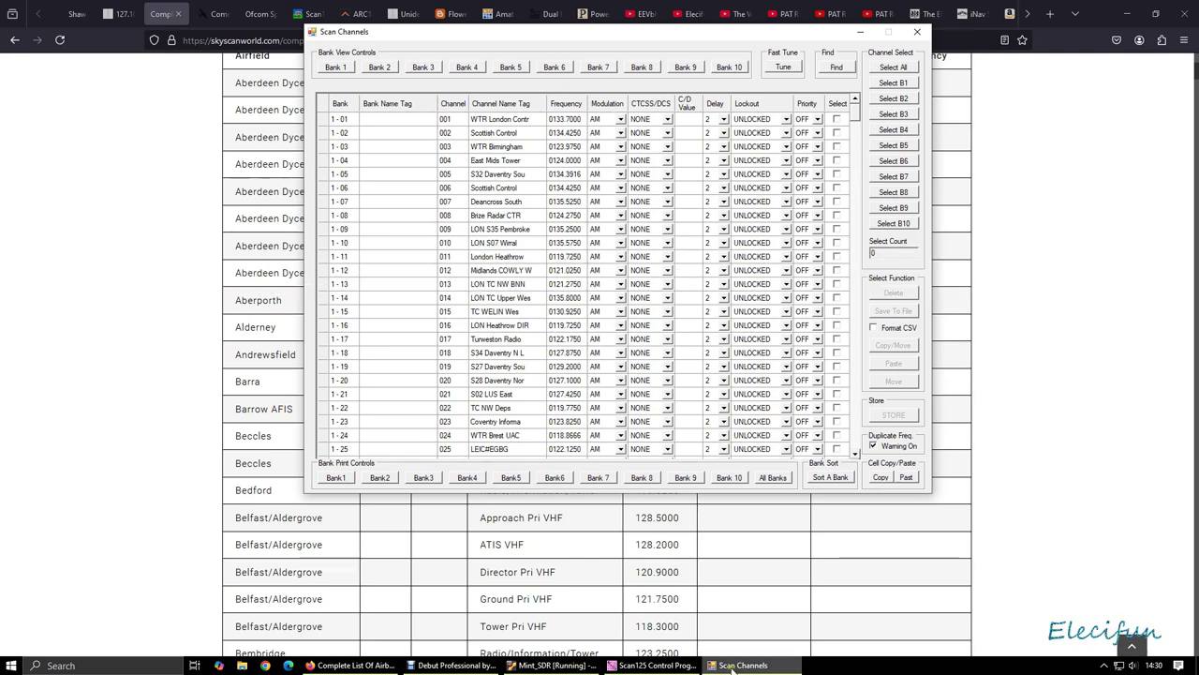
# Start scanning the enabled banks in the Scan125 control window and bring the channel list back to the front.
pyautogui.click(654, 666)
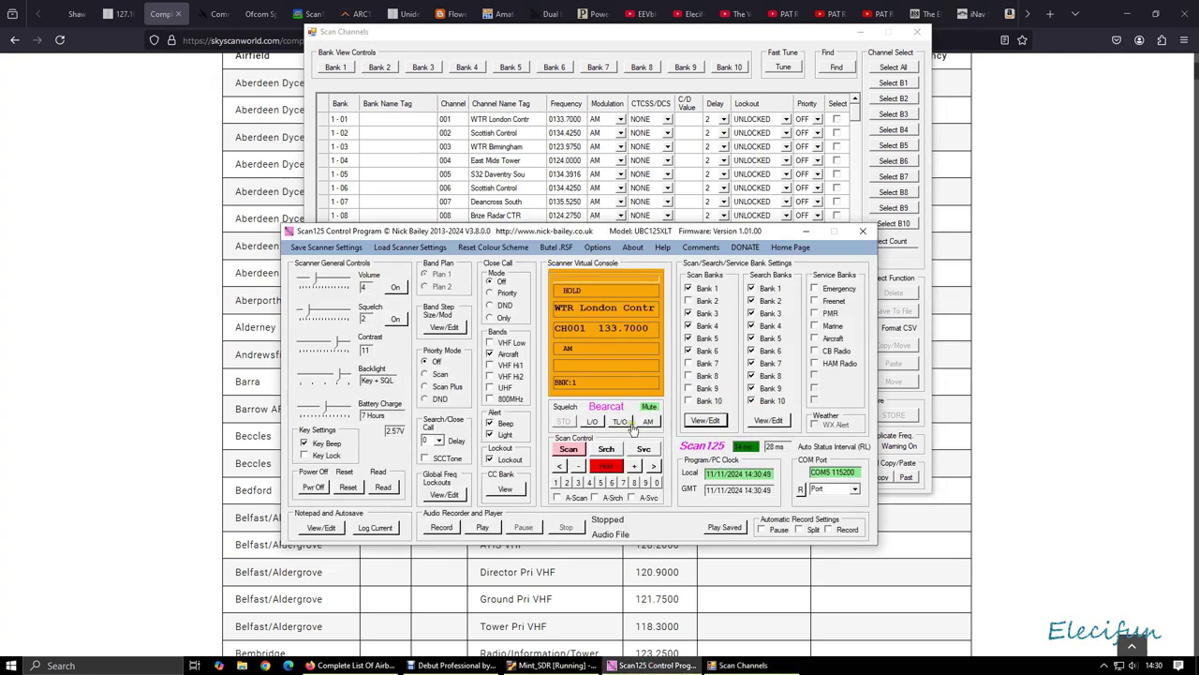
pyautogui.click(580, 451)
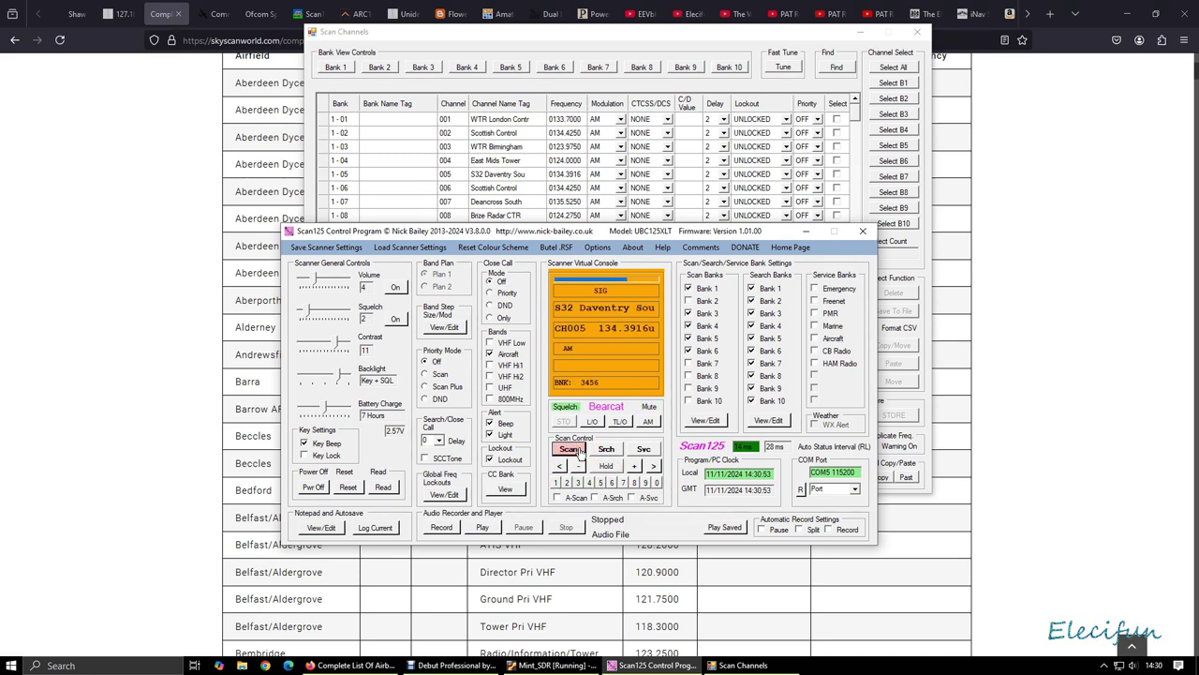
pyautogui.click(581, 45)
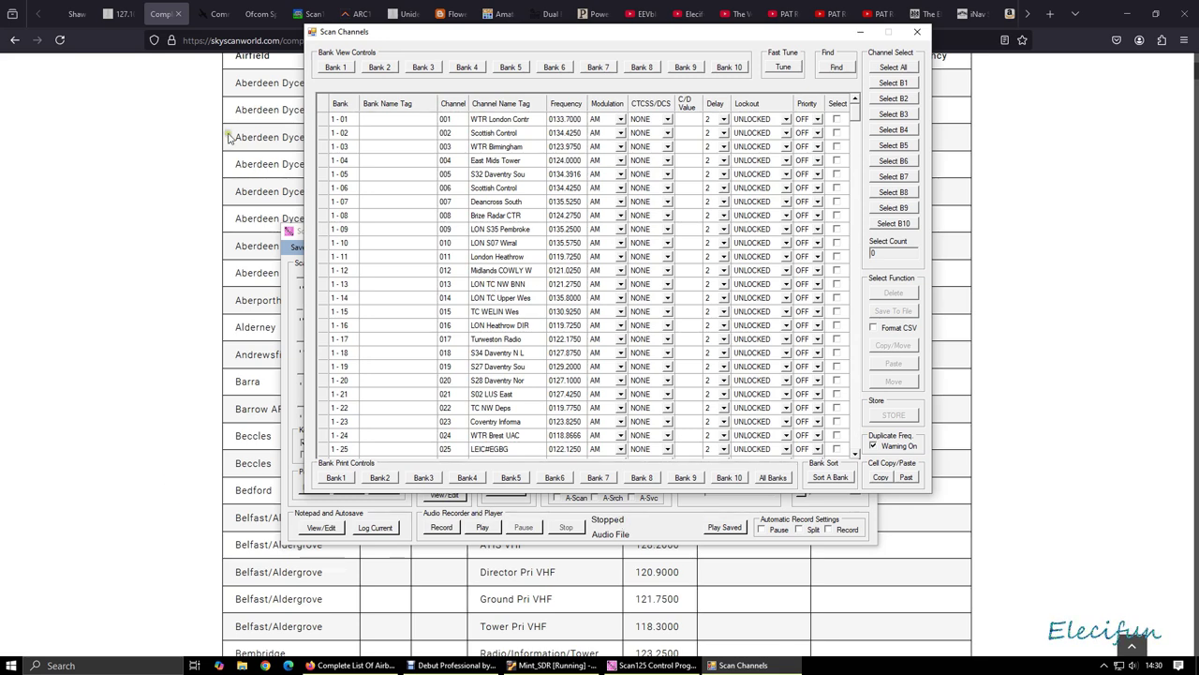
# Switch to the UKAFG Common Scanner Frequencies page in Firefox and look through its filter options and frequency table.
pyautogui.click(215, 13)
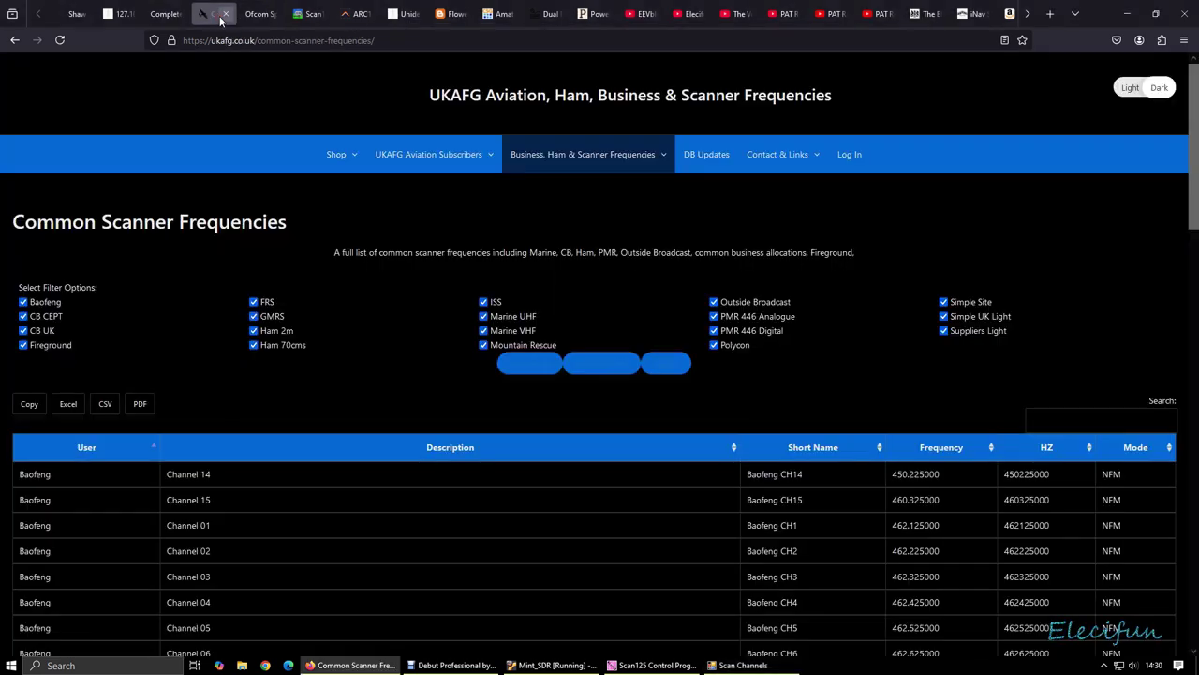
pyautogui.scroll(-3, 428, 413)
pyautogui.scroll(3, 428, 477)
pyautogui.scroll(-3, 410, 462)
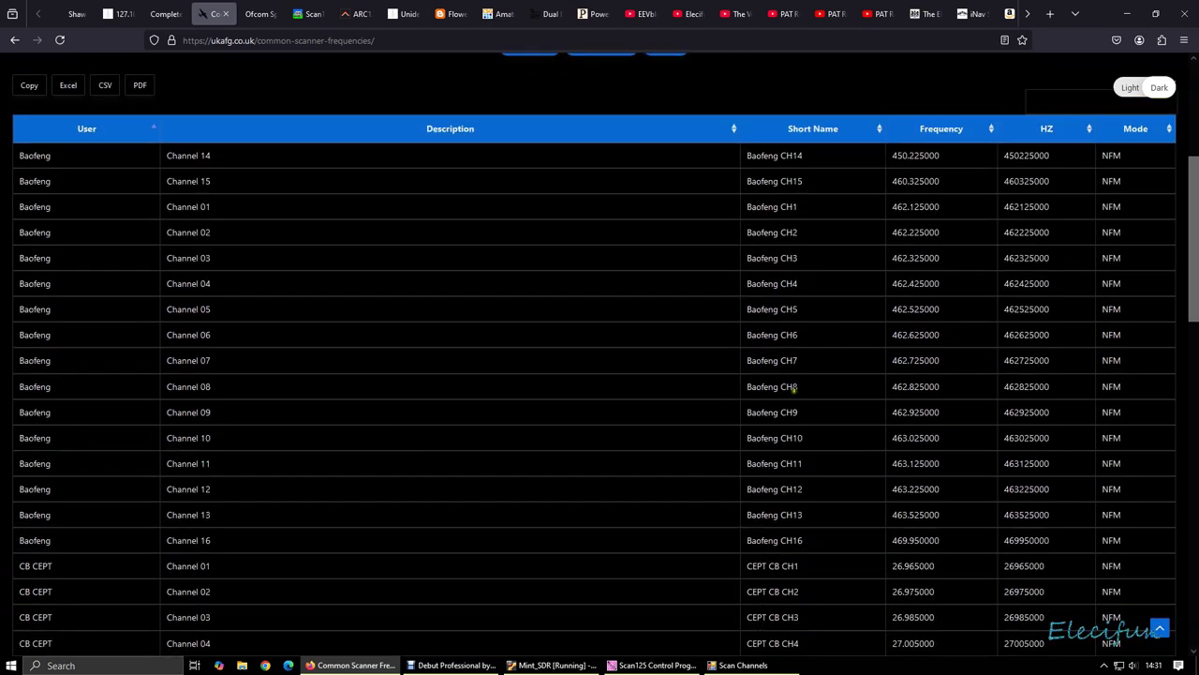
pyautogui.scroll(3, 416, 327)
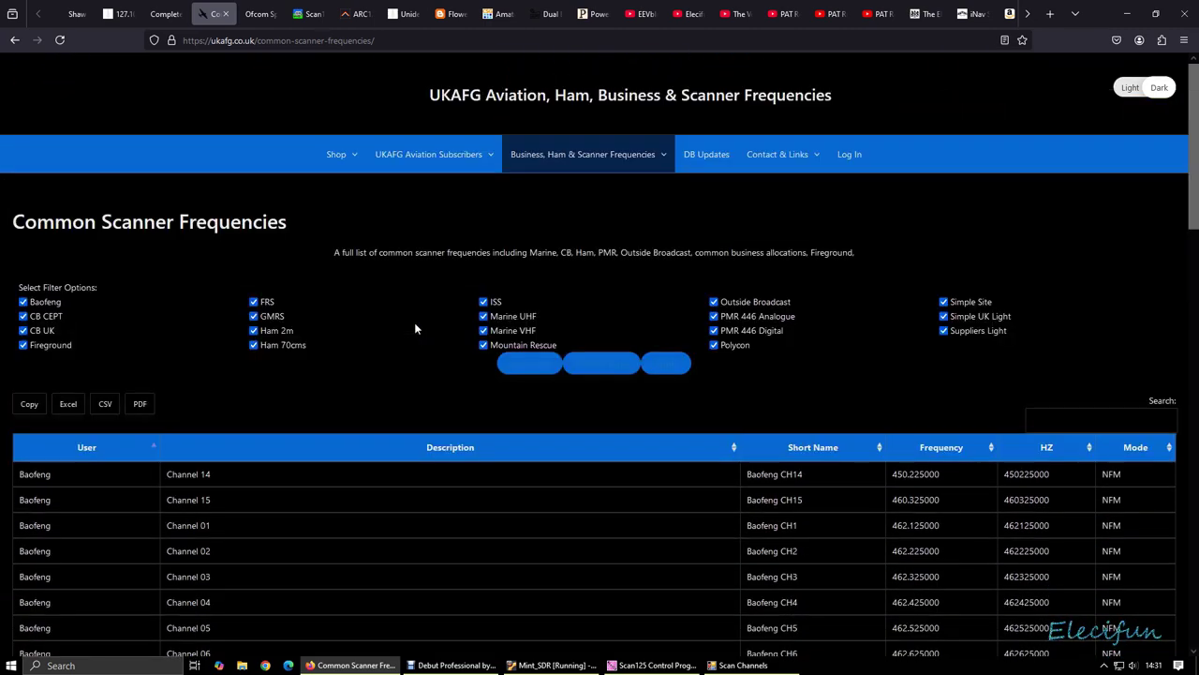
# Exclude Baofeng from the UKAFG frequency filter, apply it and look over the filtered table.
pyautogui.click(24, 303)
pyautogui.click(669, 371)
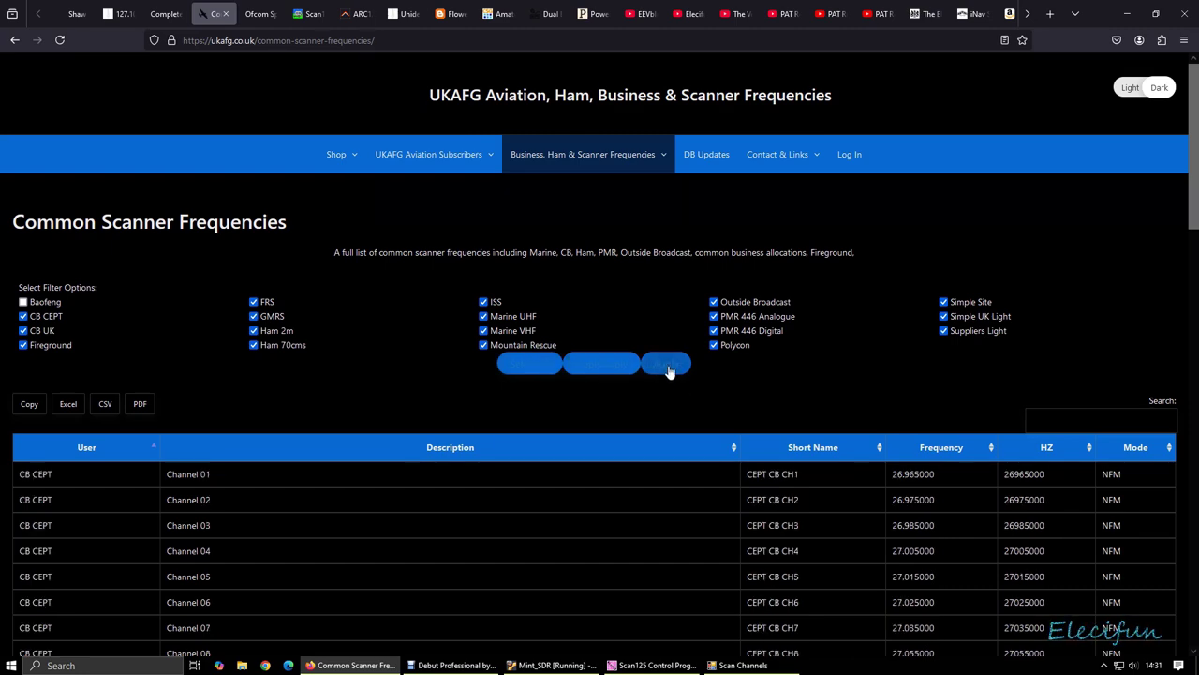
pyautogui.scroll(-3, 670, 369)
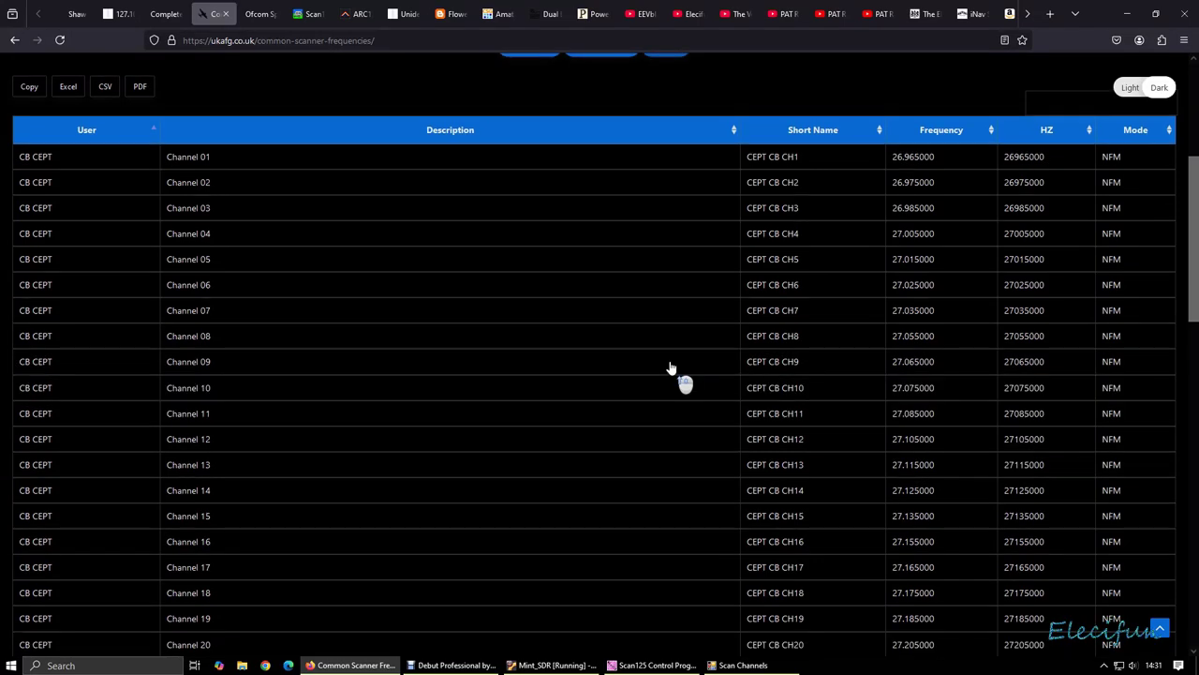
pyautogui.scroll(3, 670, 369)
# Look at the UKAFG Aviation Subscribers options, and view the Ofcom Spectrum Map page and the Scan125 Control Program website.
pyautogui.moveTo(476, 169)
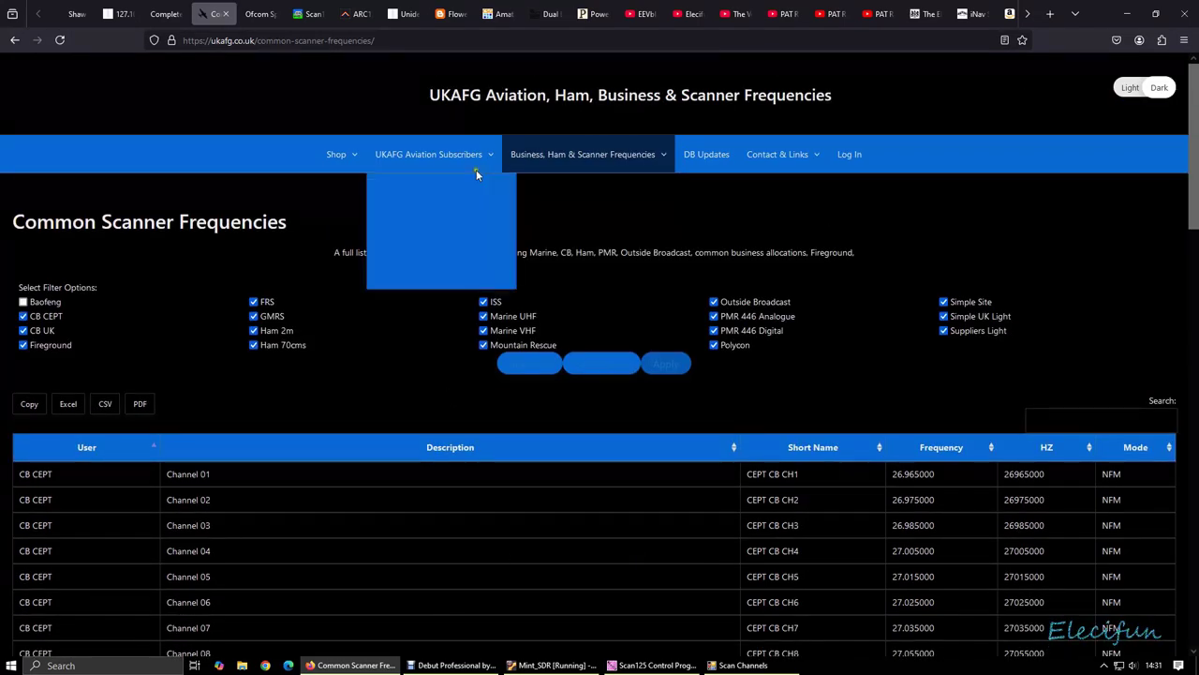
pyautogui.moveTo(449, 185)
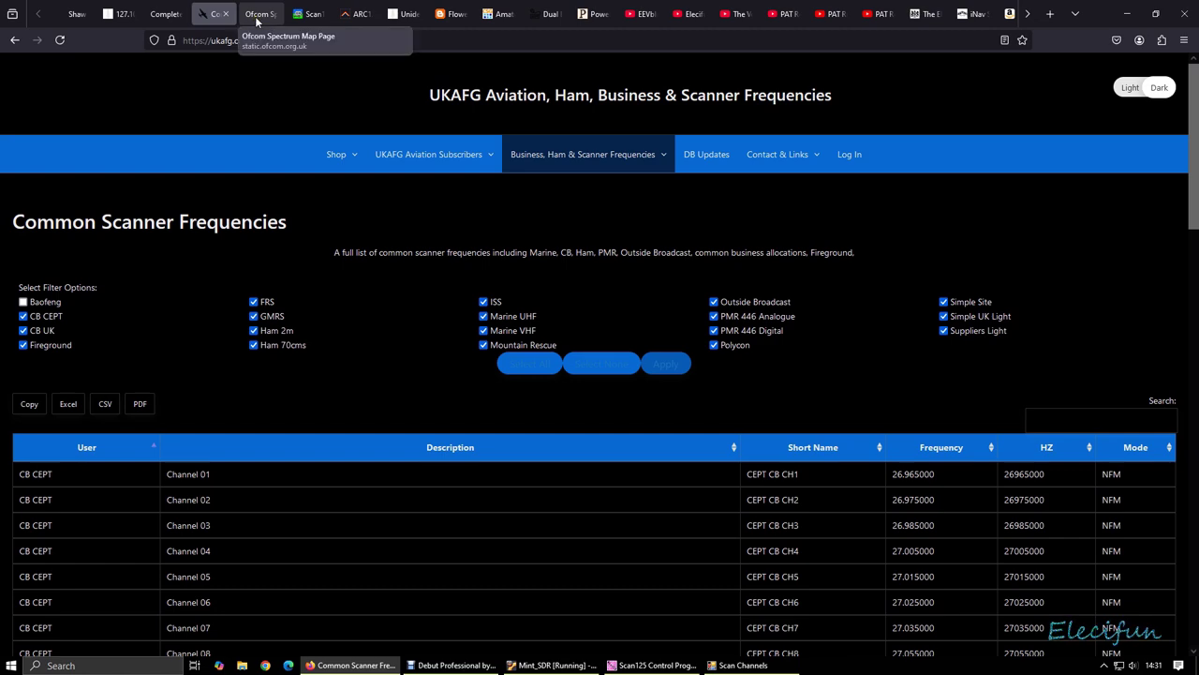
pyautogui.click(255, 17)
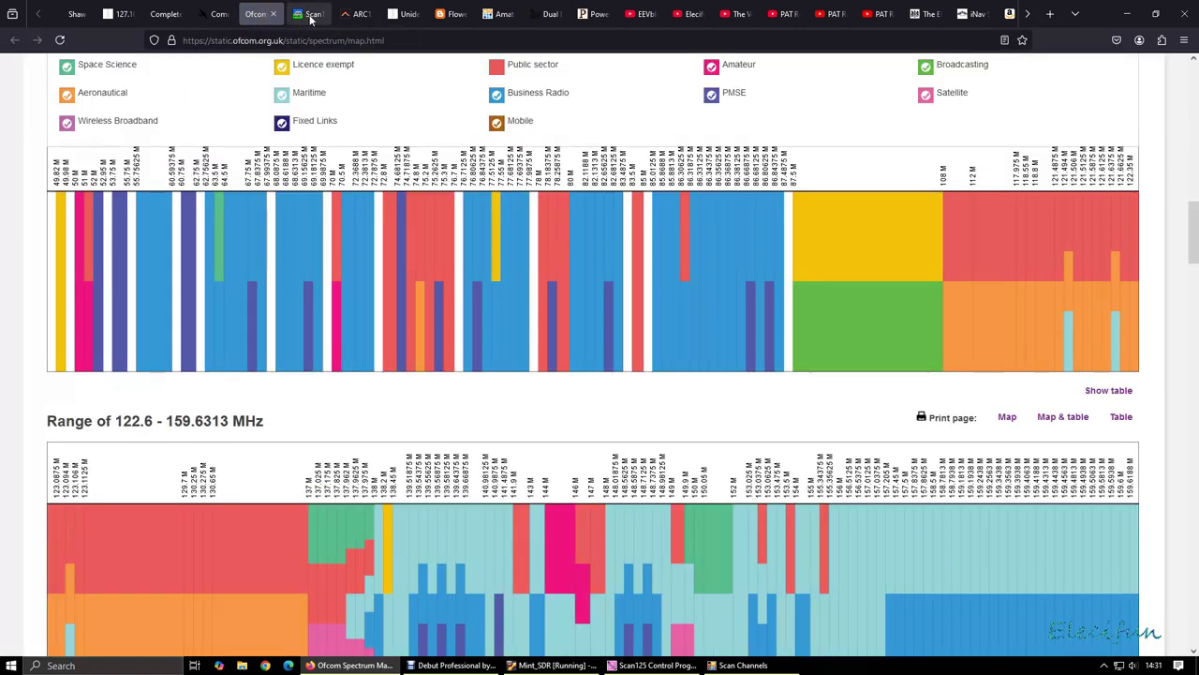
pyautogui.click(312, 17)
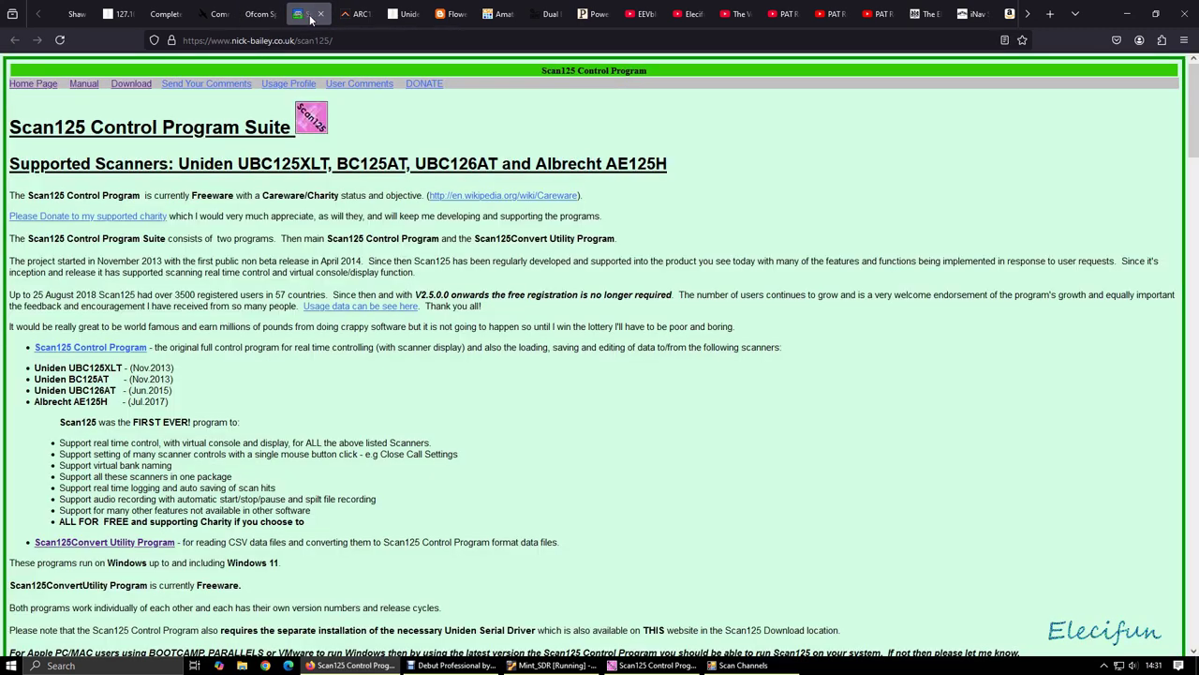